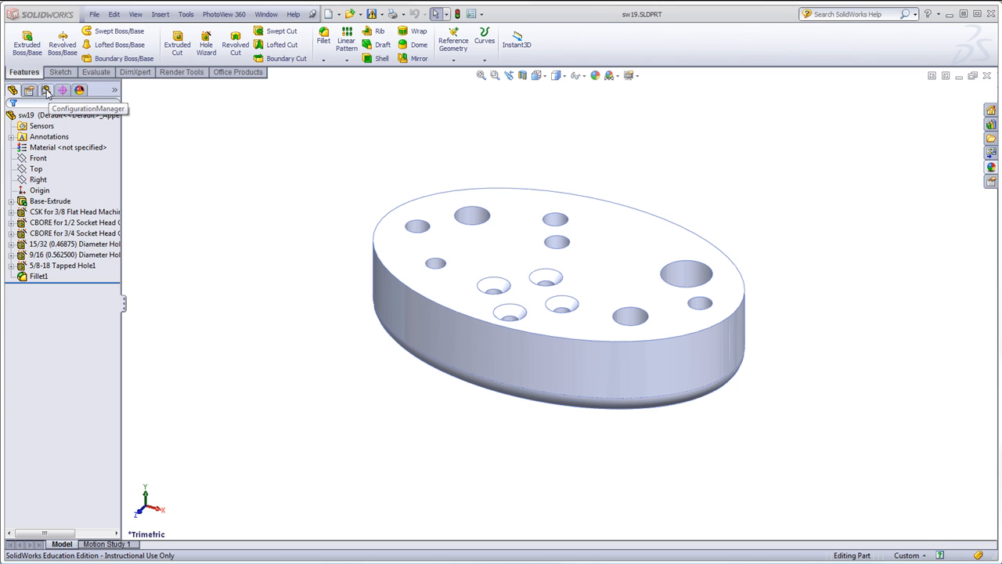
Add a new configuration named V2 to the sw19 part.
{"action": "left_click", "coordinate": [47, 90]}
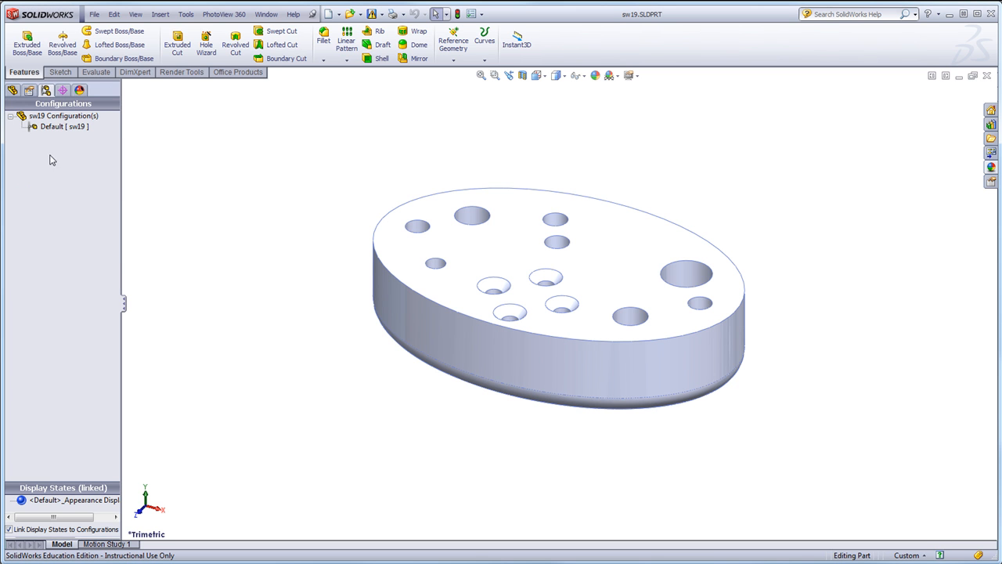
{"action": "left_click", "coordinate": [49, 130]}
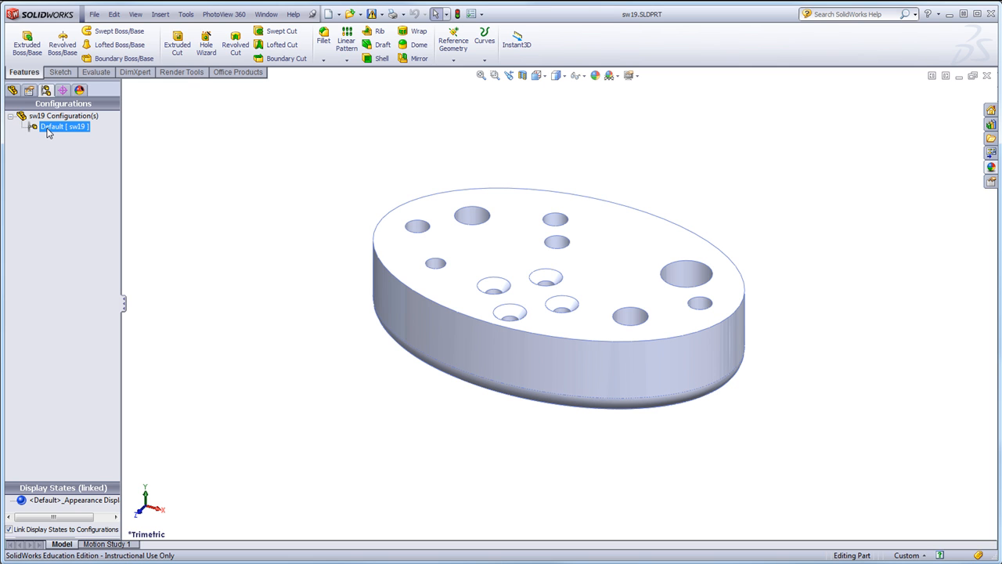
{"action": "left_click", "coordinate": [48, 117]}
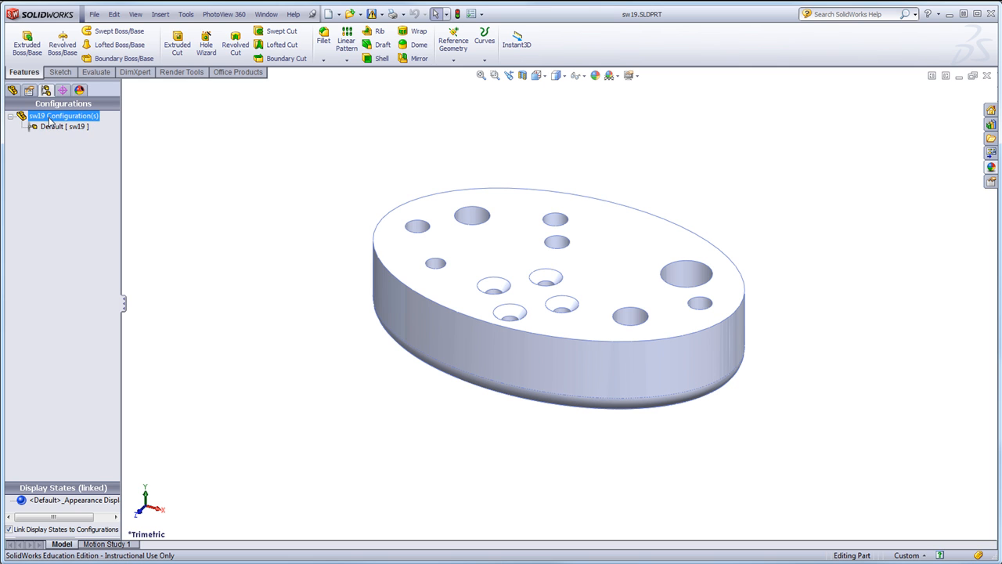
{"action": "left_click", "coordinate": [50, 126]}
{"action": "left_click", "coordinate": [49, 117]}
{"action": "right_click", "coordinate": [48, 117]}
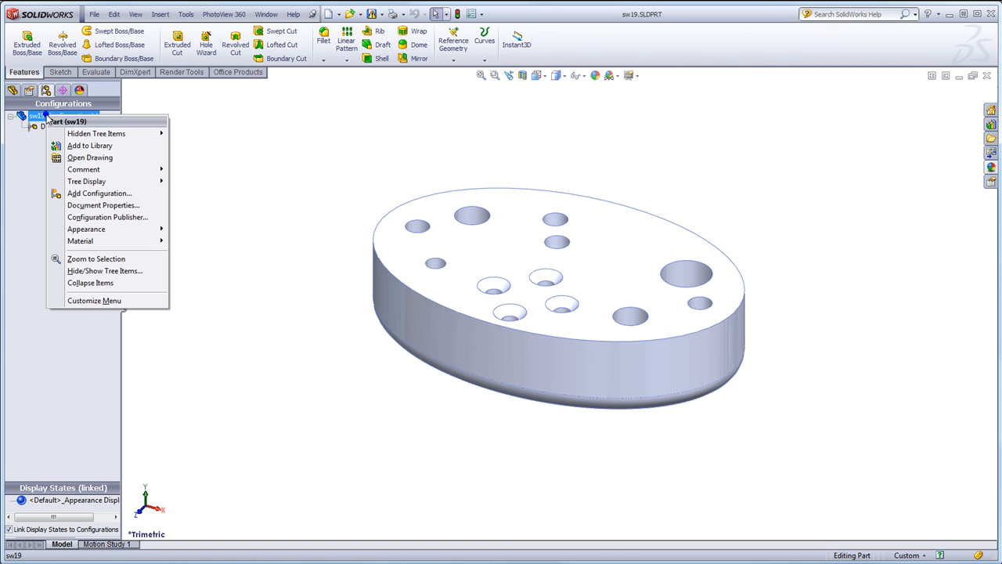
{"action": "left_click", "coordinate": [92, 194]}
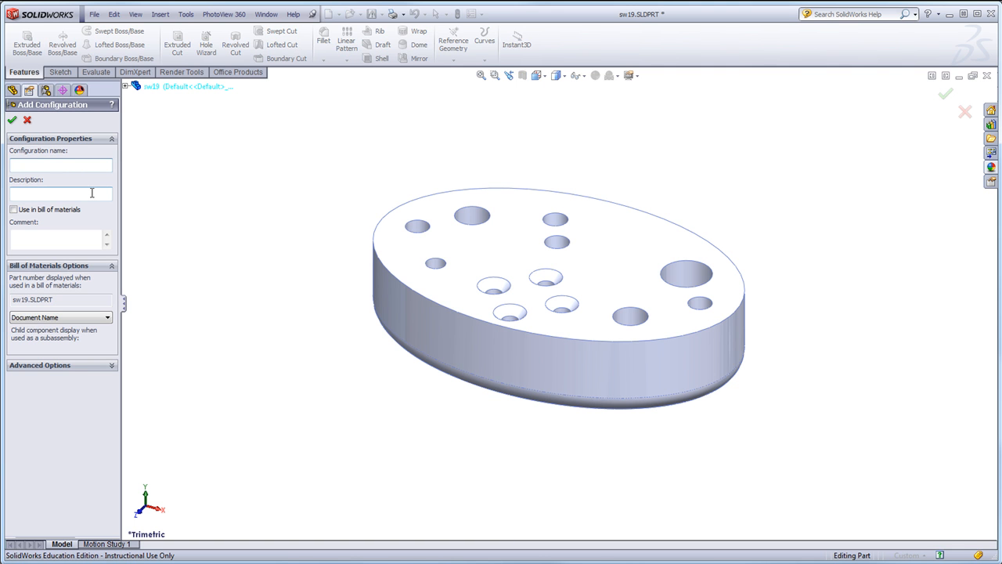
{"action": "type", "text": "V2"}
{"action": "left_click", "coordinate": [12, 120]}
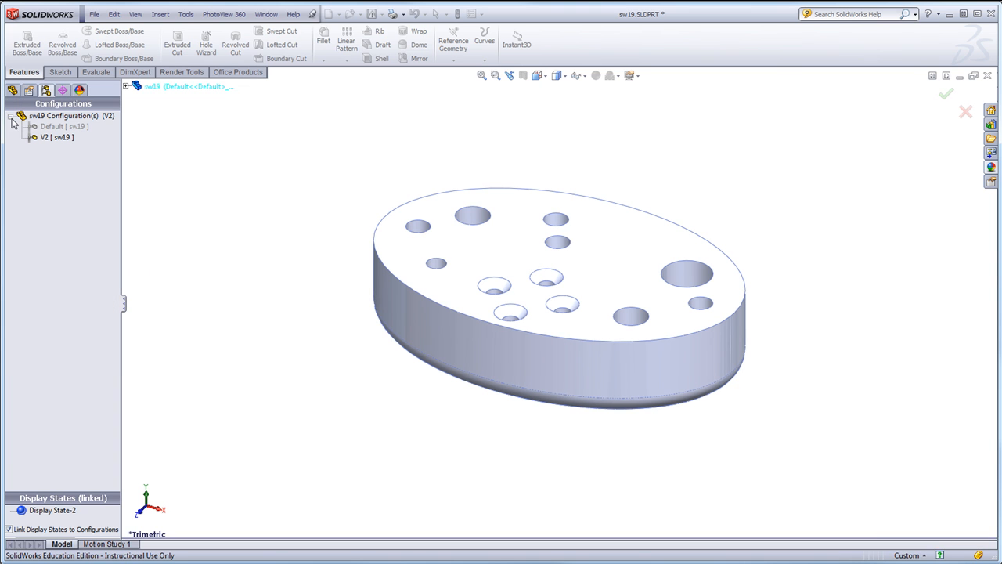
Switch the part to the Default configuration and back to V2 to compare the two.
{"action": "left_click", "coordinate": [53, 138]}
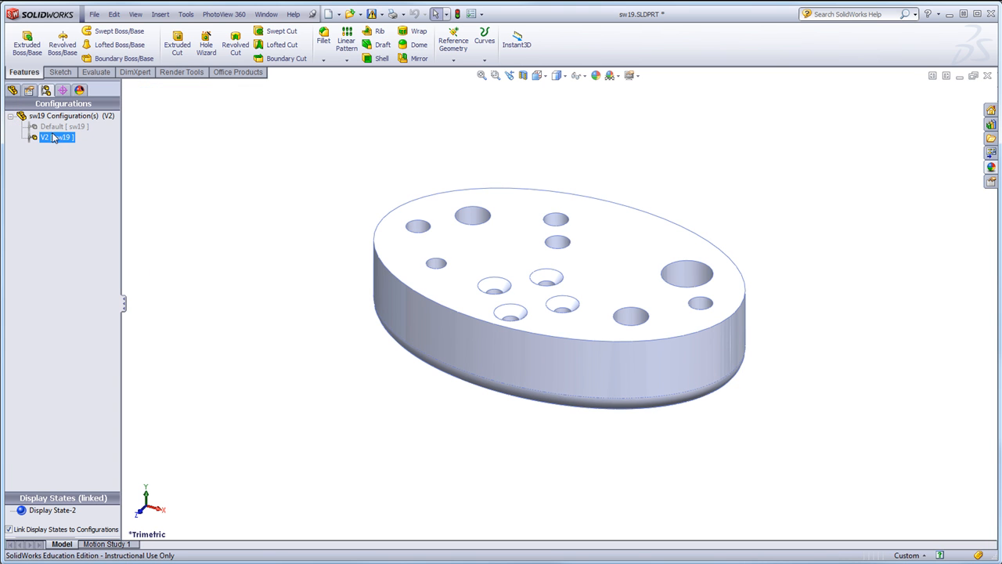
{"action": "left_click", "coordinate": [51, 127]}
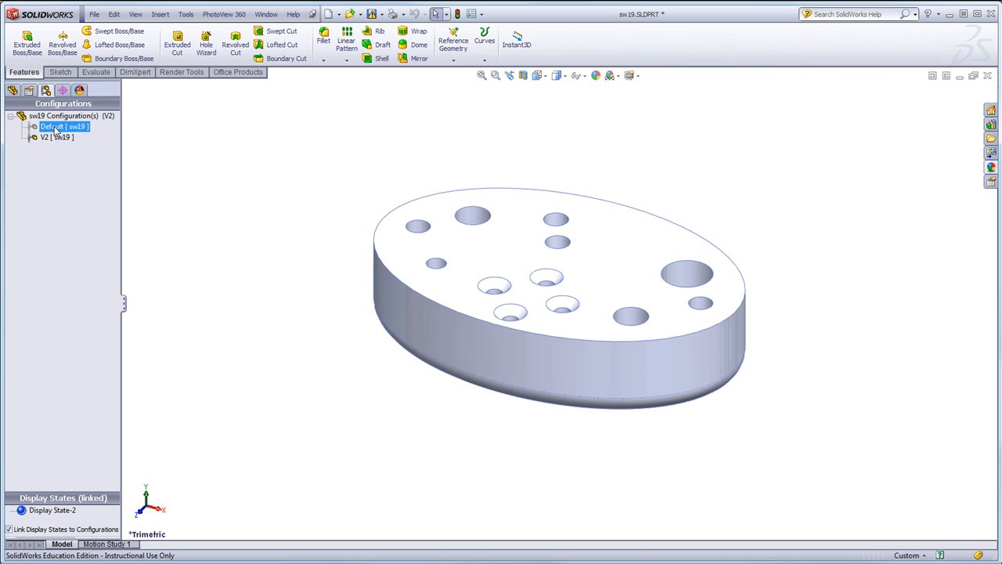
{"action": "left_click", "coordinate": [39, 137]}
{"action": "left_click", "coordinate": [52, 164]}
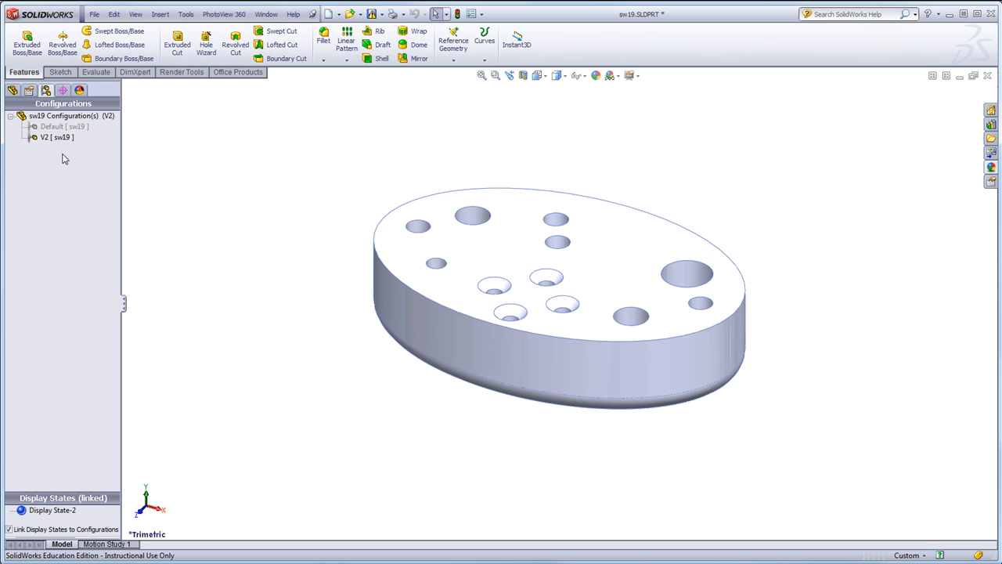
{"action": "left_click", "coordinate": [81, 128]}
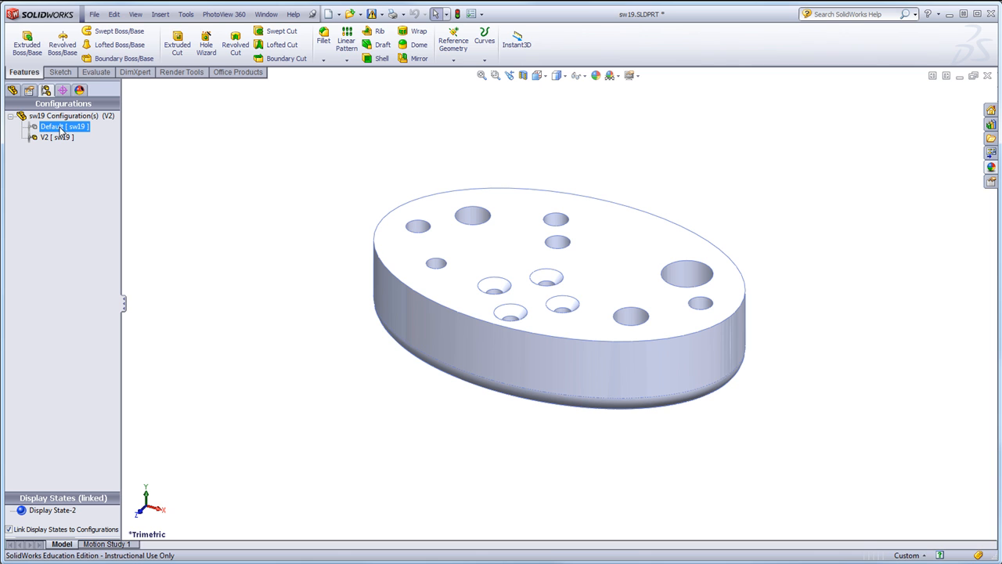
{"action": "double_click", "coordinate": [57, 127]}
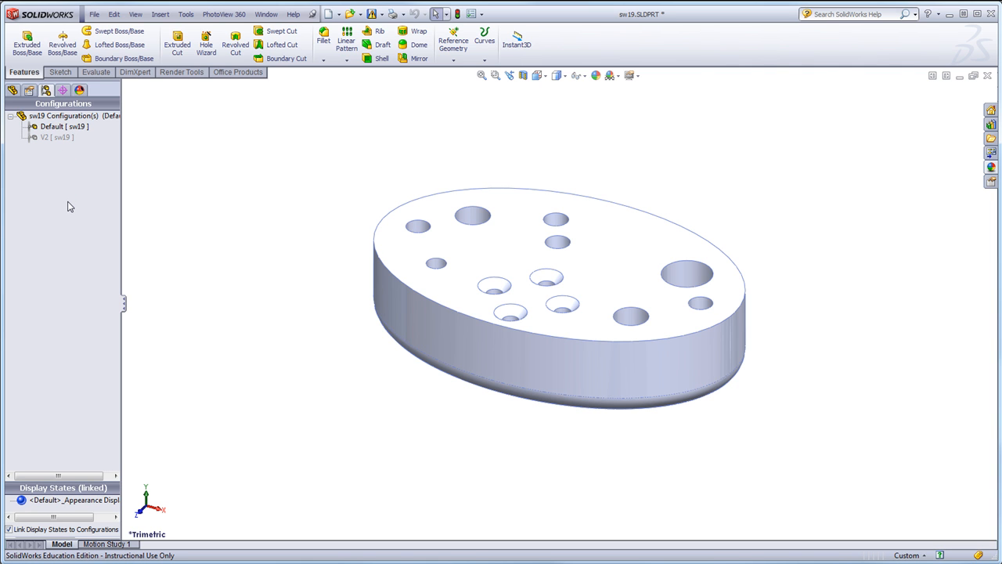
{"action": "left_click", "coordinate": [43, 140]}
{"action": "double_click", "coordinate": [43, 138]}
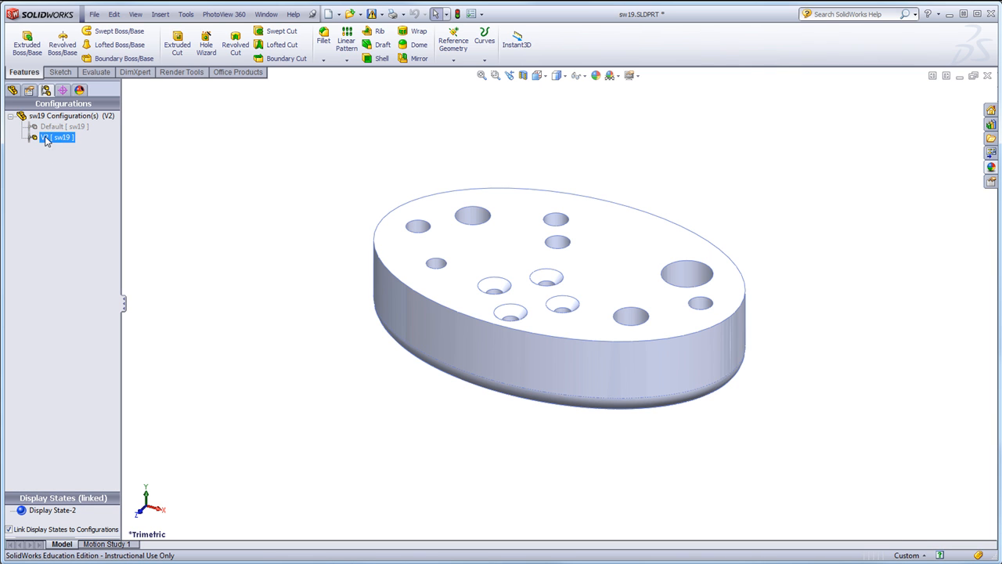
Rename the Default configuration as V1 in its configuration properties.
{"action": "left_click", "coordinate": [47, 128]}
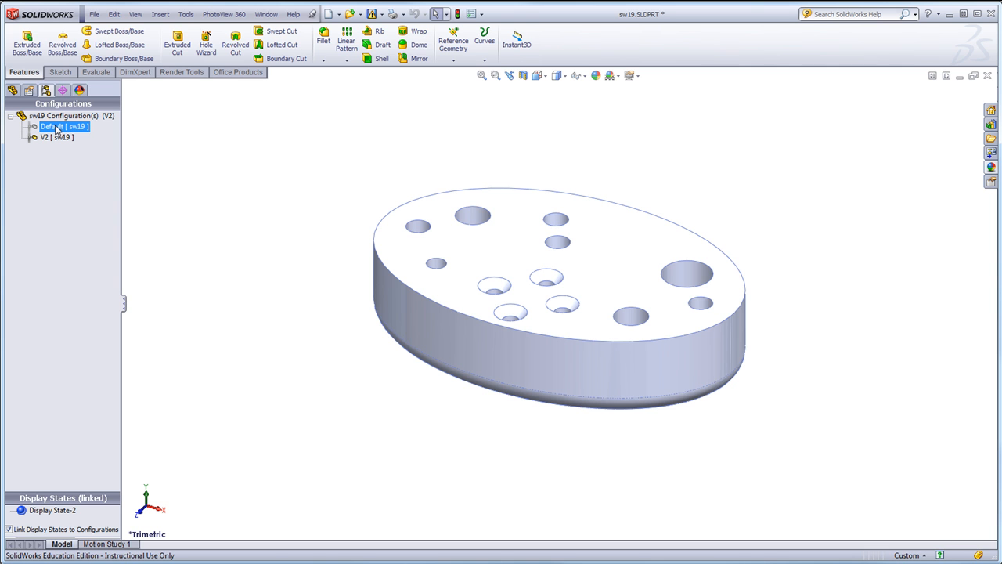
{"action": "right_click", "coordinate": [56, 129]}
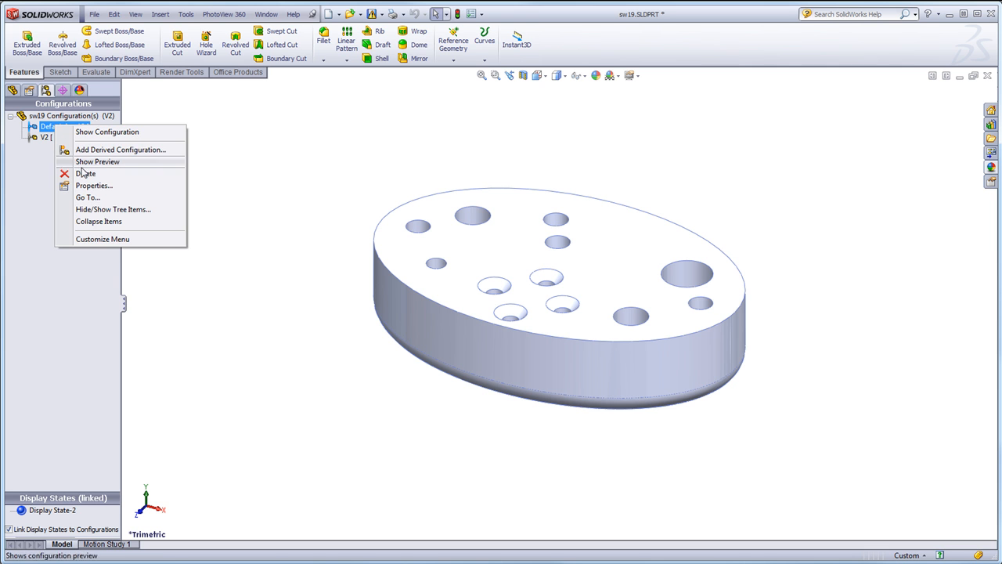
{"action": "left_click", "coordinate": [92, 186]}
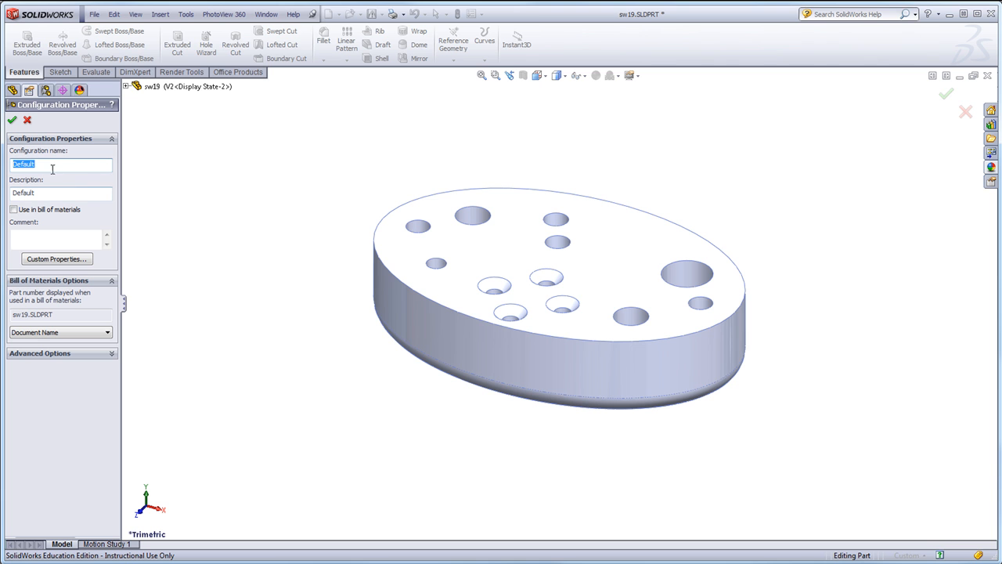
{"action": "type", "text": "V1"}
{"action": "key", "text": "Return"}
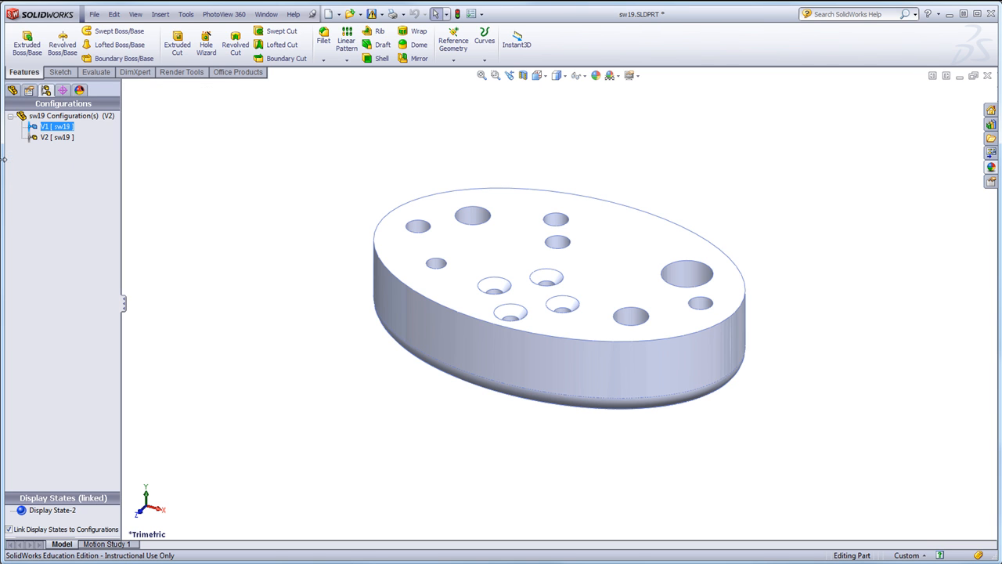
Keep V2 as the active configuration and open the sketch of Base-Extrude for editing.
{"action": "left_click", "coordinate": [36, 184]}
{"action": "double_click", "coordinate": [57, 138]}
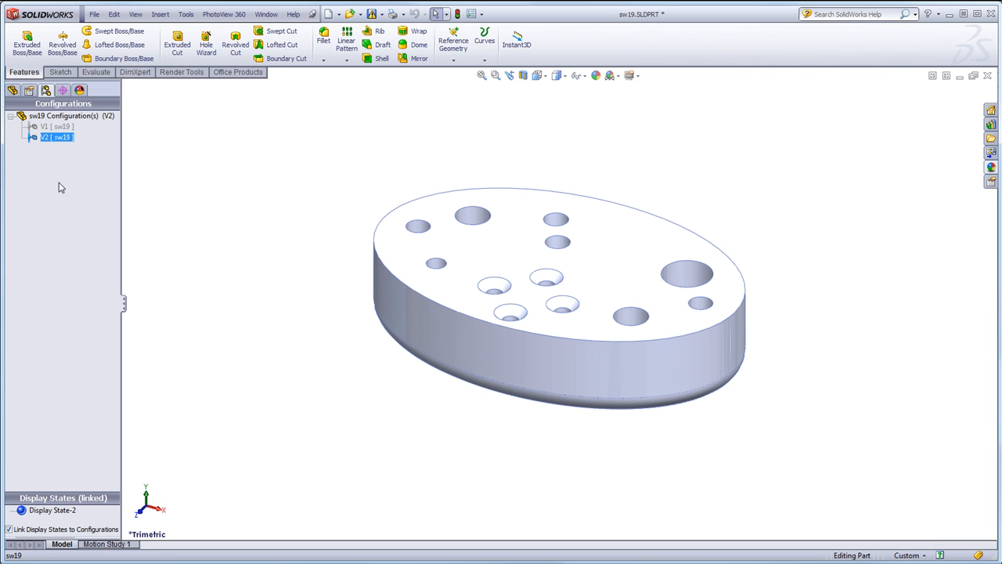
{"action": "left_click", "coordinate": [70, 174]}
{"action": "left_click", "coordinate": [152, 174]}
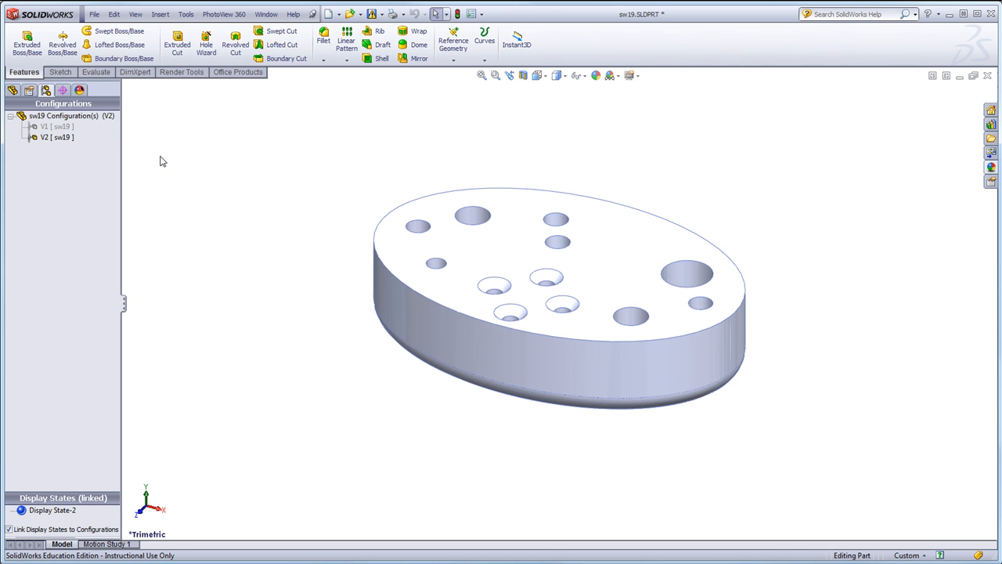
{"action": "left_click", "coordinate": [12, 91]}
{"action": "left_click", "coordinate": [40, 202]}
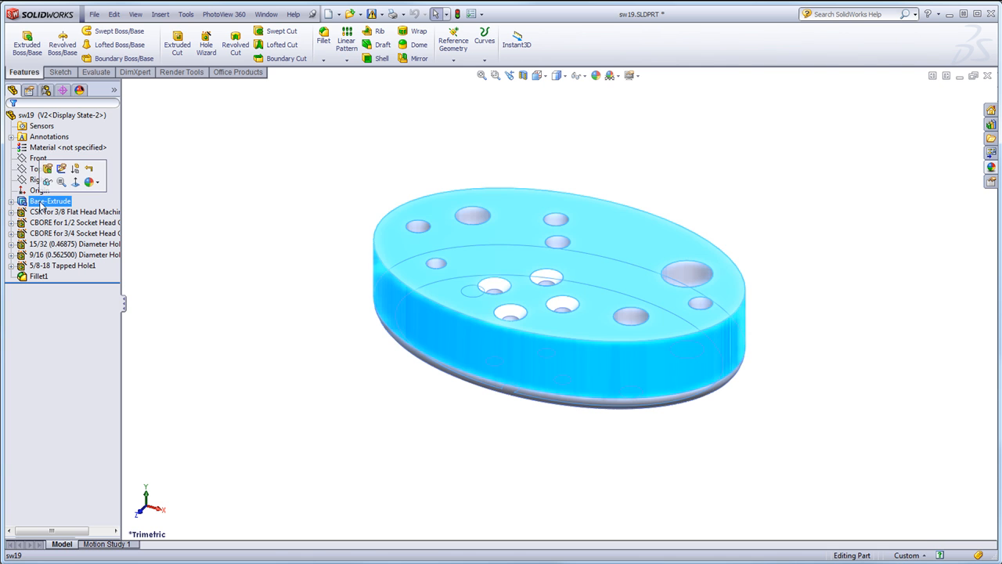
{"action": "left_click", "coordinate": [62, 169]}
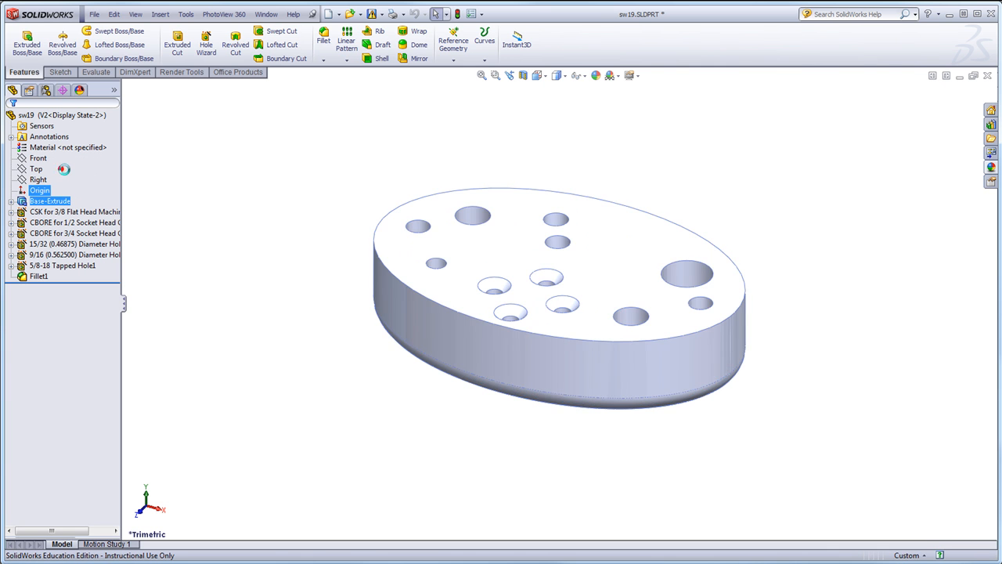
Set the ellipse's long-axis dimension to 11 in for this configuration only.
{"action": "mouse_move", "coordinate": [610, 246]}
{"action": "middle_mouse_down"}
{"action": "mouse_move", "coordinate": [615, 308]}
{"action": "mouse_move", "coordinate": [604, 217]}
{"action": "middle_mouse_up"}
{"action": "scroll", "coordinate": [604, 224], "scroll_direction": "down", "scroll_amount": 5}
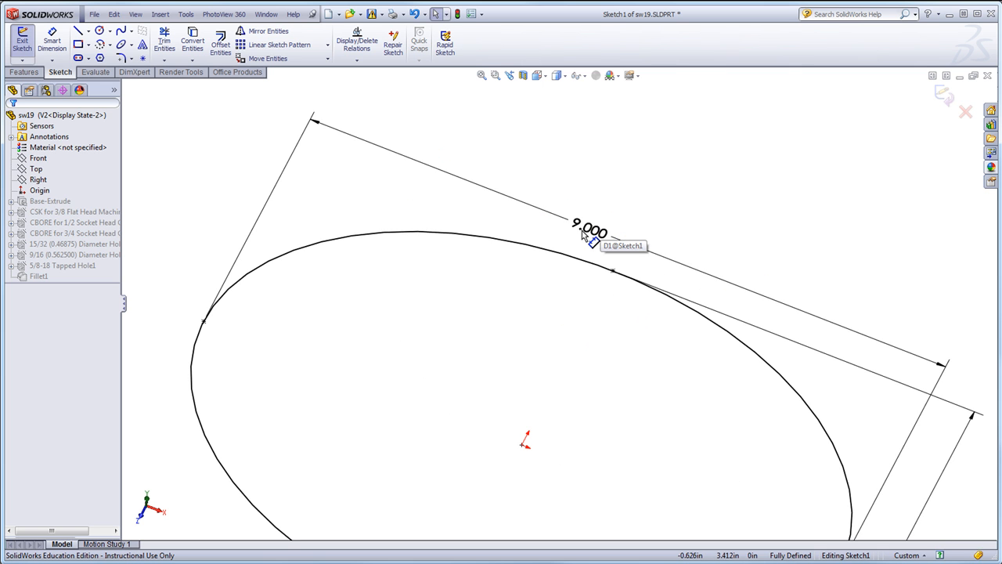
{"action": "double_click", "coordinate": [587, 230]}
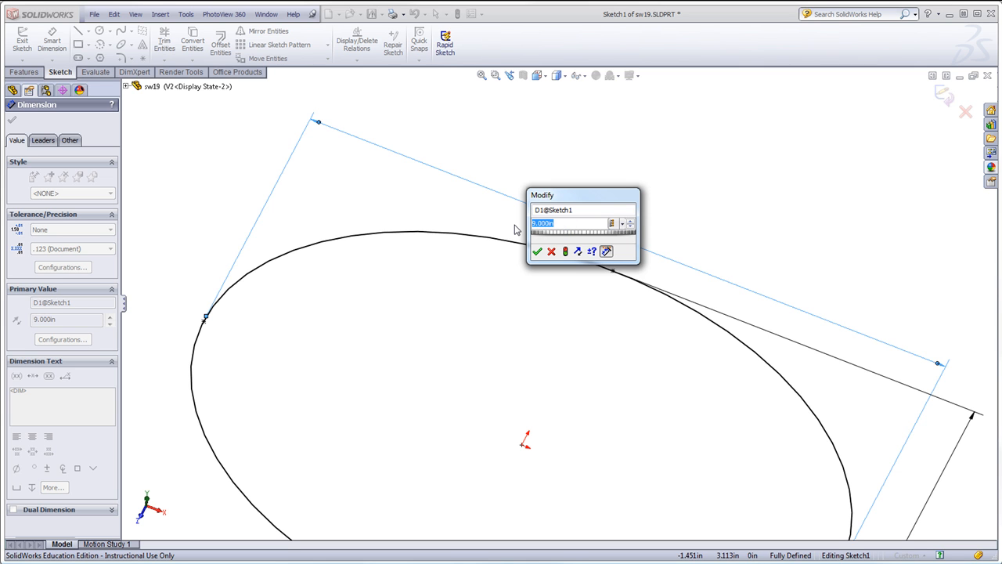
{"action": "type", "text": "11"}
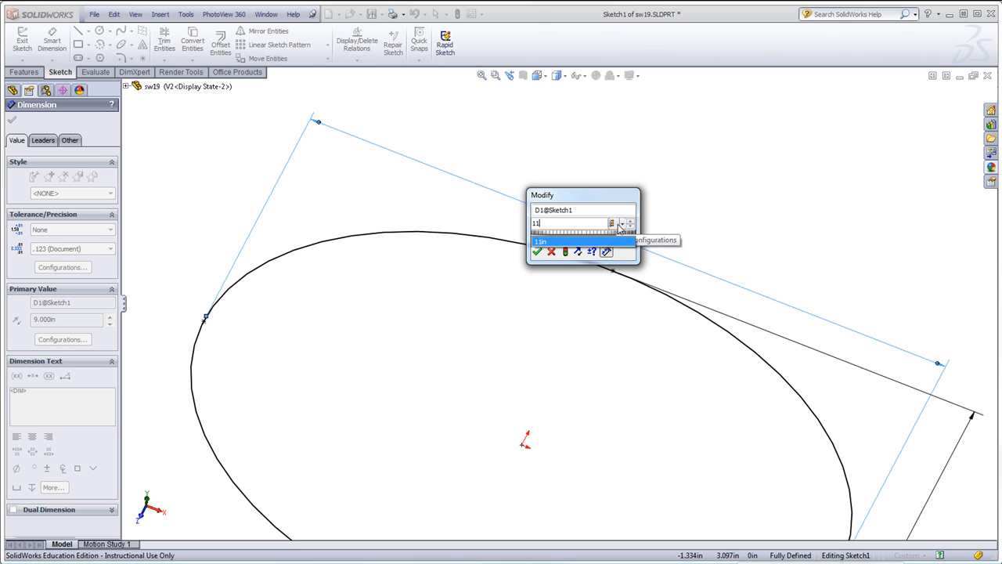
{"action": "left_click", "coordinate": [694, 201]}
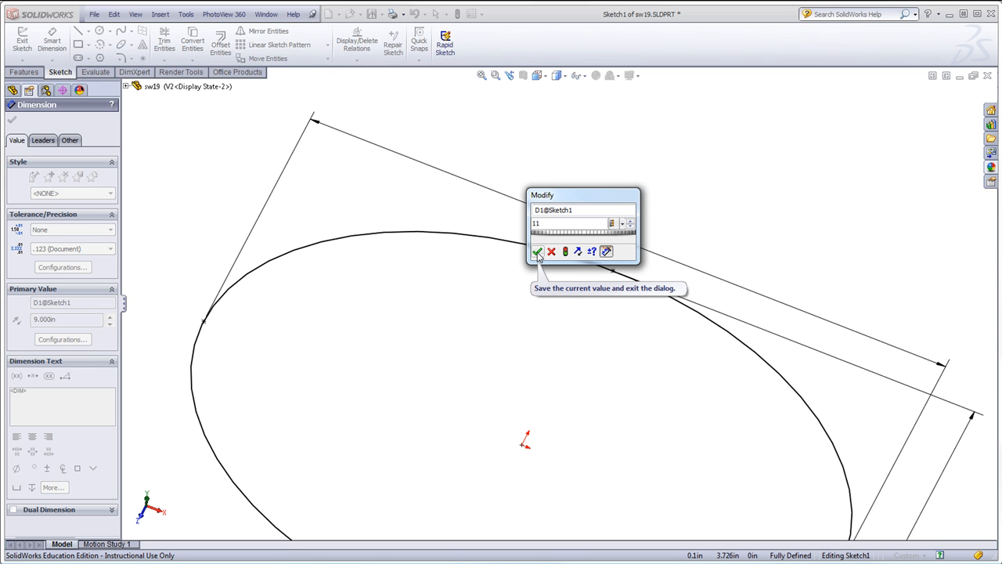
{"action": "left_click", "coordinate": [623, 225]}
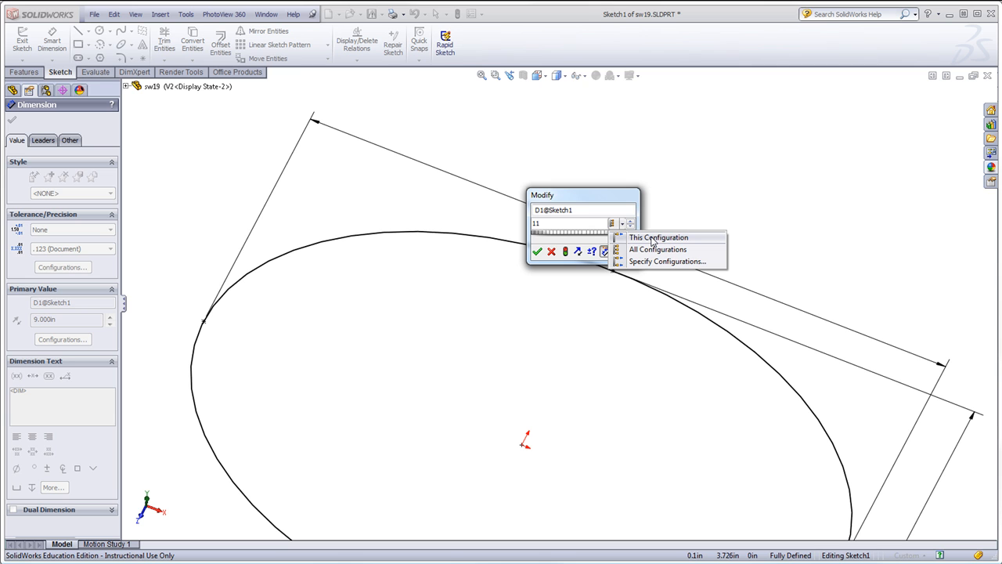
{"action": "left_click", "coordinate": [612, 225]}
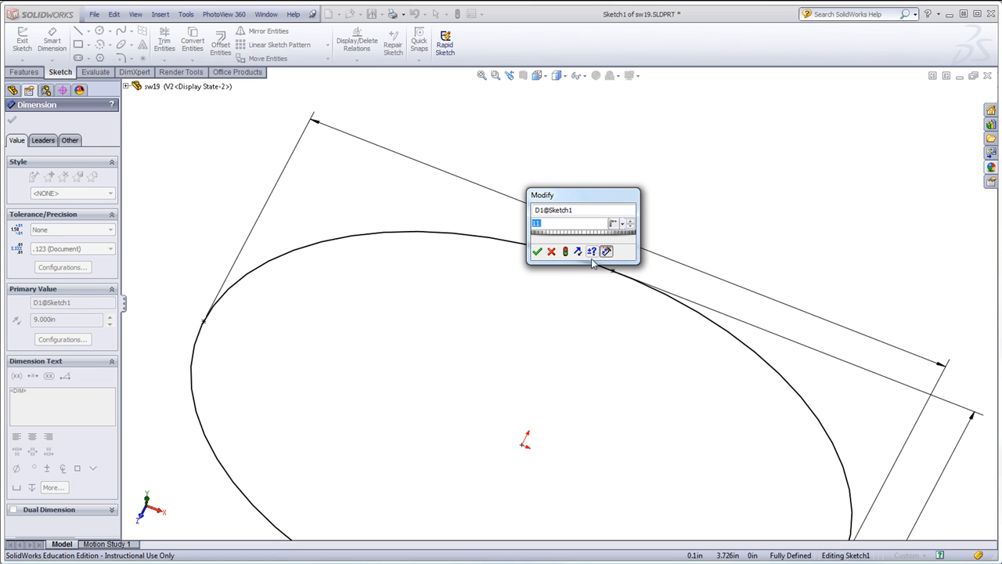
{"action": "left_click", "coordinate": [537, 252]}
Set the ellipse's short-axis dimension to 7 in for this configuration only and exit the sketch.
{"action": "key", "text": "f"}
{"action": "left_click_drag", "start_coordinate": [705, 449], "coordinate": [759, 464]}
{"action": "scroll", "coordinate": [808, 500], "scroll_direction": "down", "scroll_amount": 6}
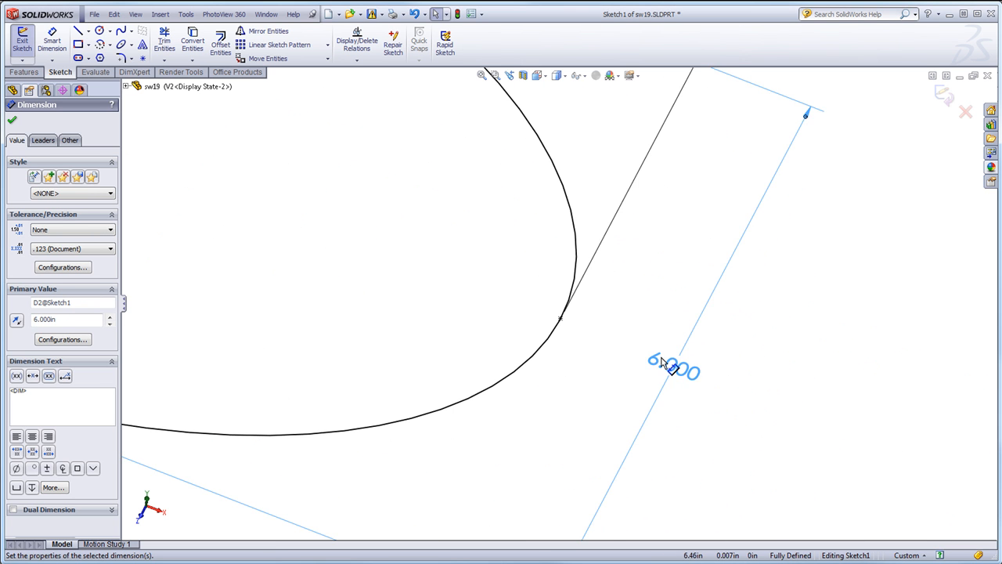
{"action": "double_click", "coordinate": [667, 365]}
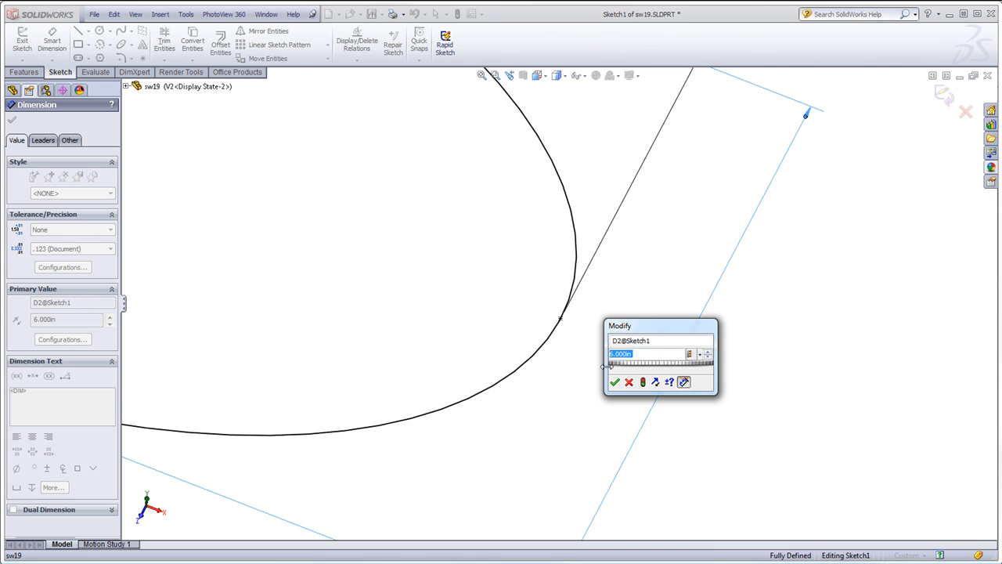
{"action": "type", "text": "7"}
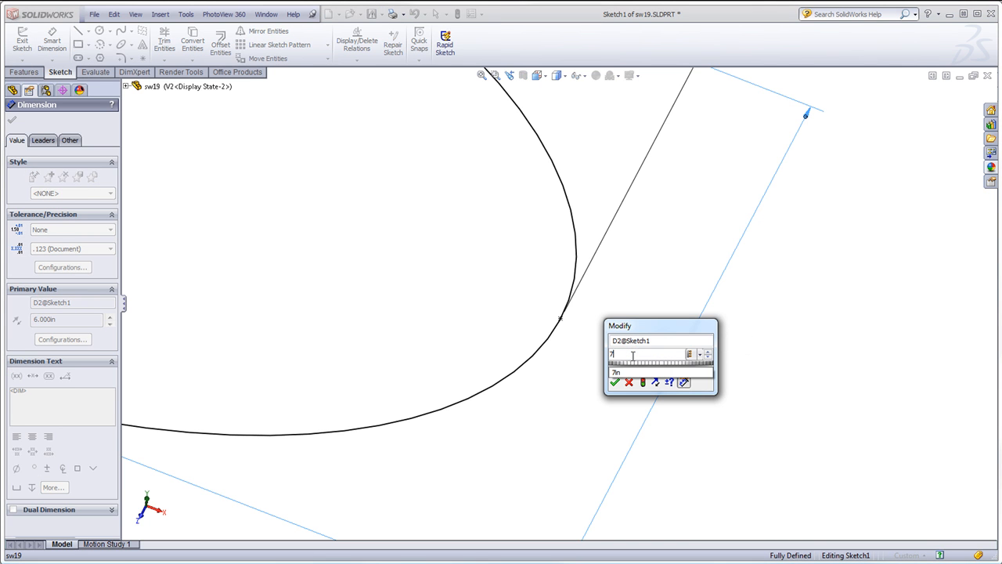
{"action": "left_click", "coordinate": [700, 357]}
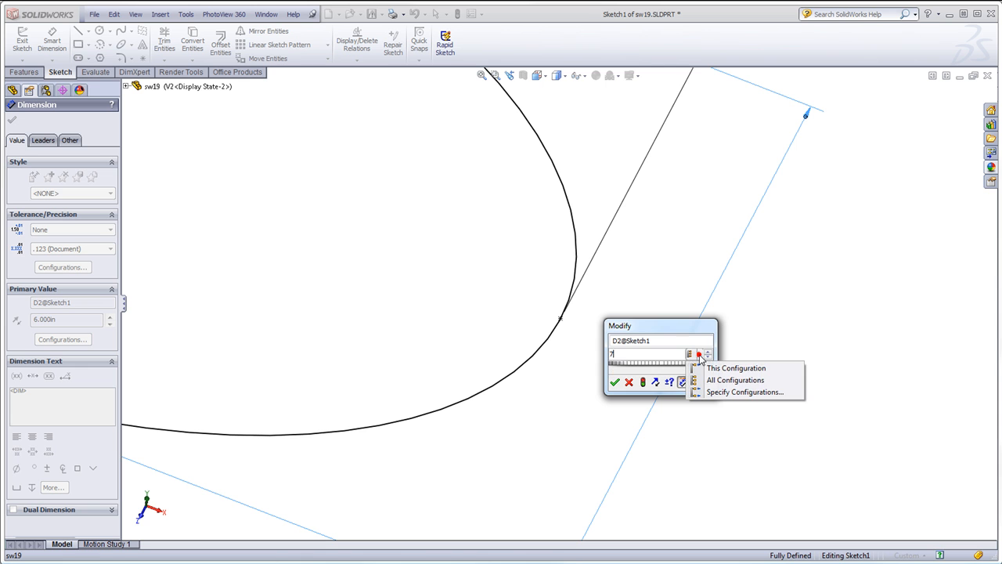
{"action": "left_click", "coordinate": [711, 369]}
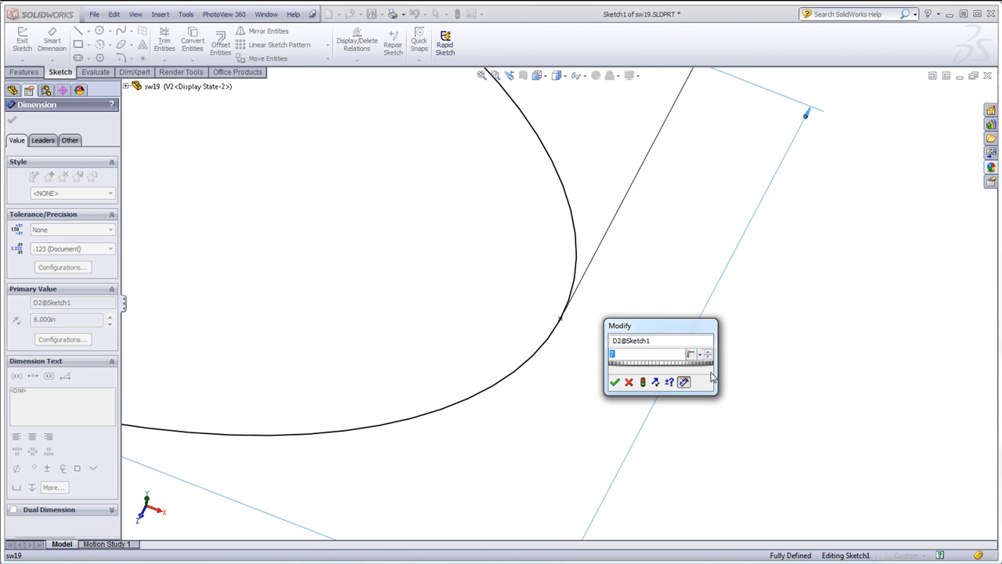
{"action": "left_click", "coordinate": [614, 384]}
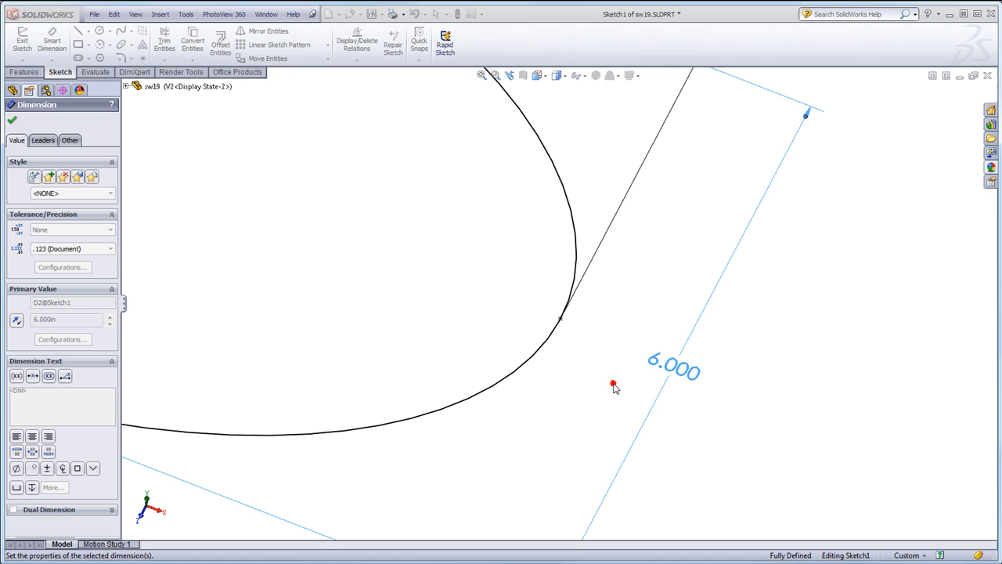
{"action": "scroll", "coordinate": [559, 416], "scroll_direction": "down", "scroll_amount": 5}
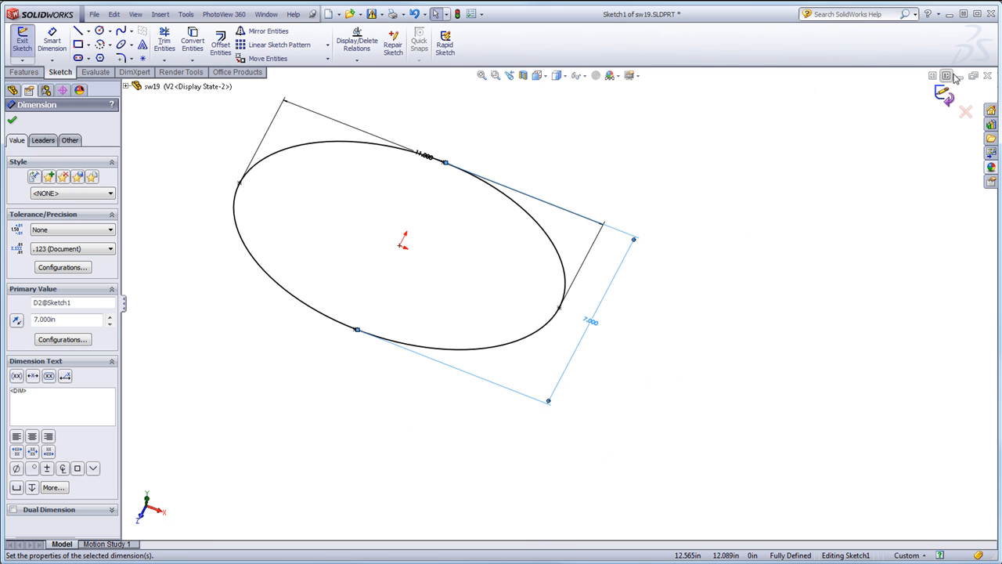
{"action": "left_click", "coordinate": [944, 96]}
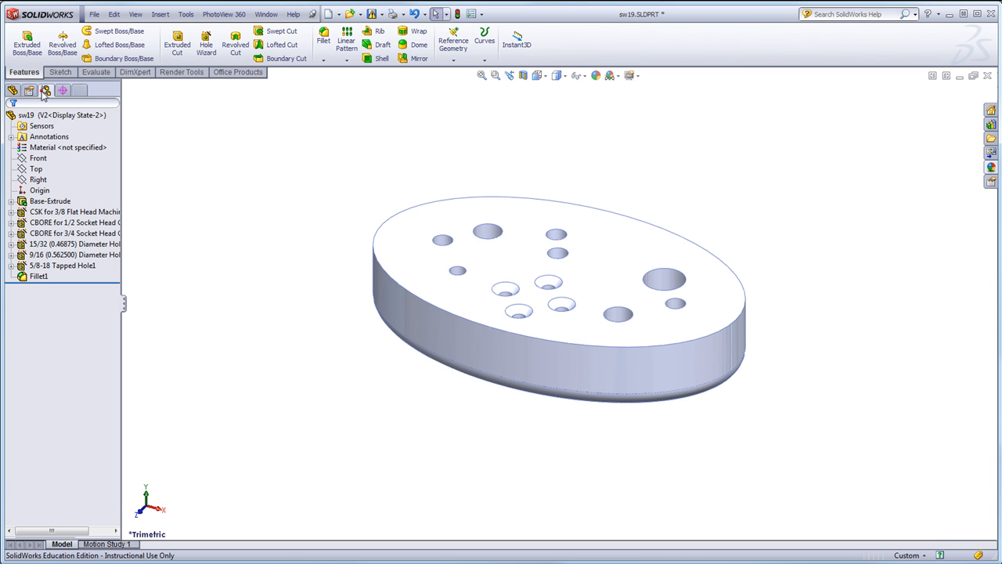
Activate the V1 configuration and return to V2 to compare the base sizes of the two versions.
{"action": "left_click", "coordinate": [46, 90]}
{"action": "left_click", "coordinate": [47, 126]}
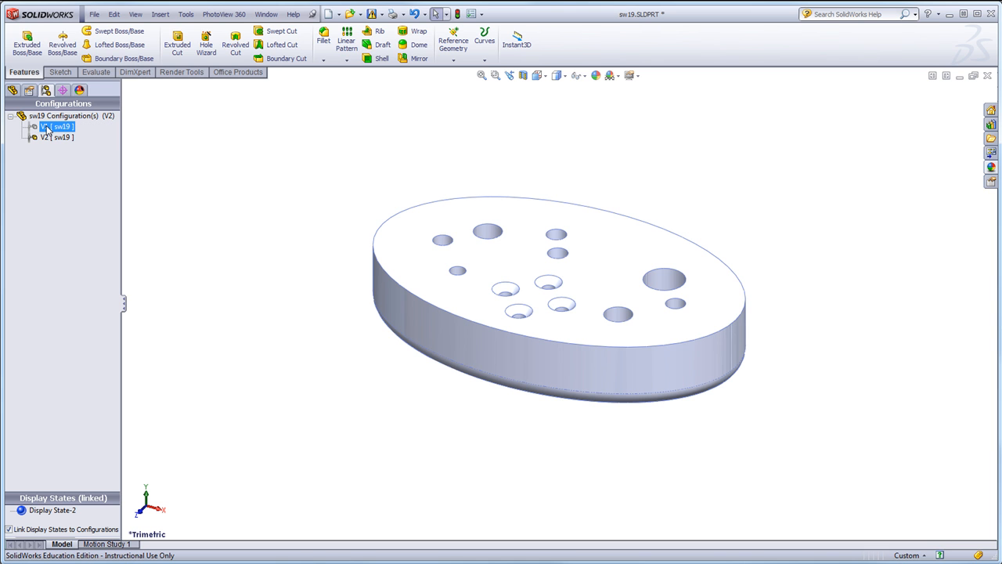
{"action": "double_click", "coordinate": [47, 128]}
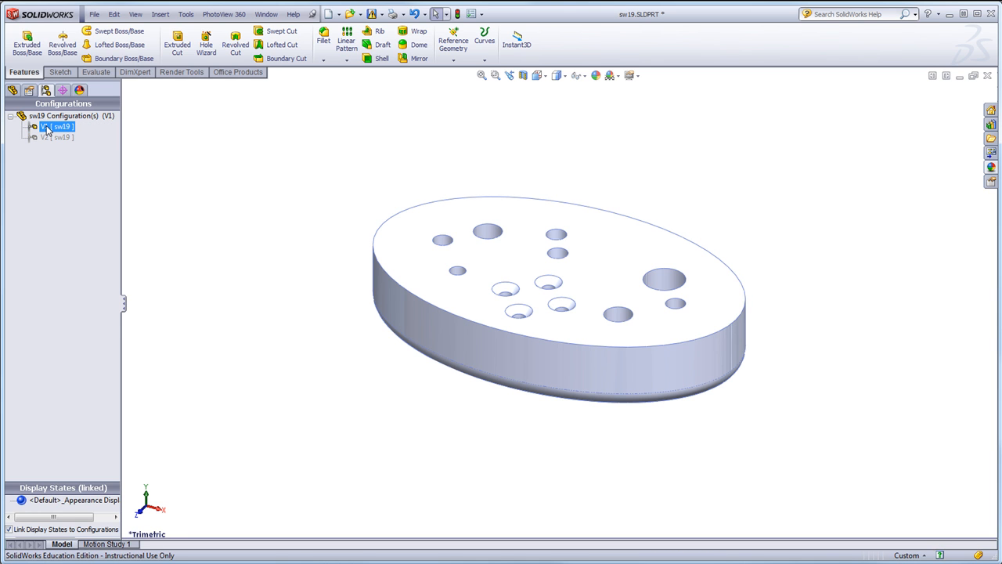
{"action": "left_click", "coordinate": [45, 137]}
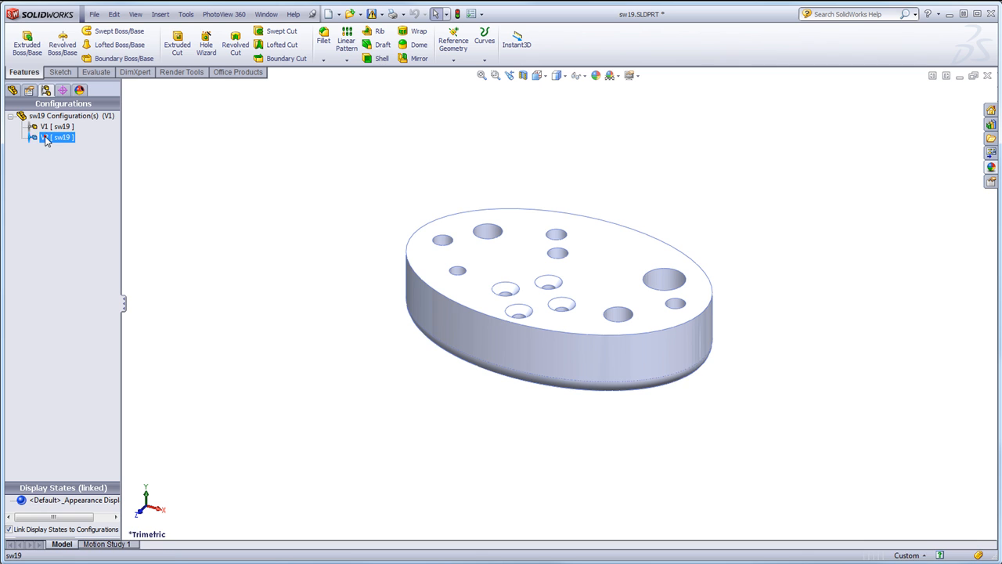
{"action": "double_click", "coordinate": [45, 138]}
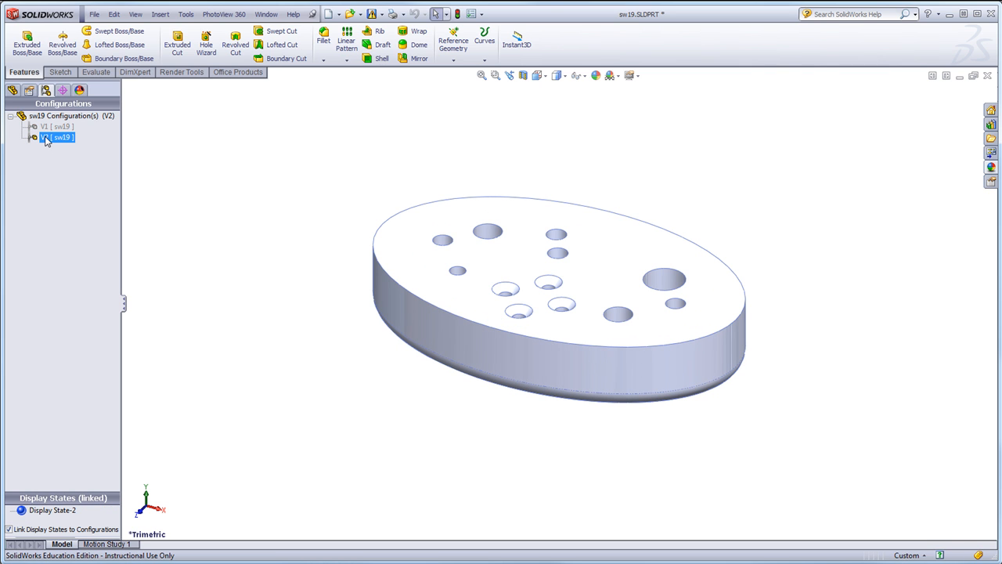
Add a 0.375 in constant-radius fillet to the outer top edge of the elliptical base in V2.
{"action": "left_click", "coordinate": [13, 89]}
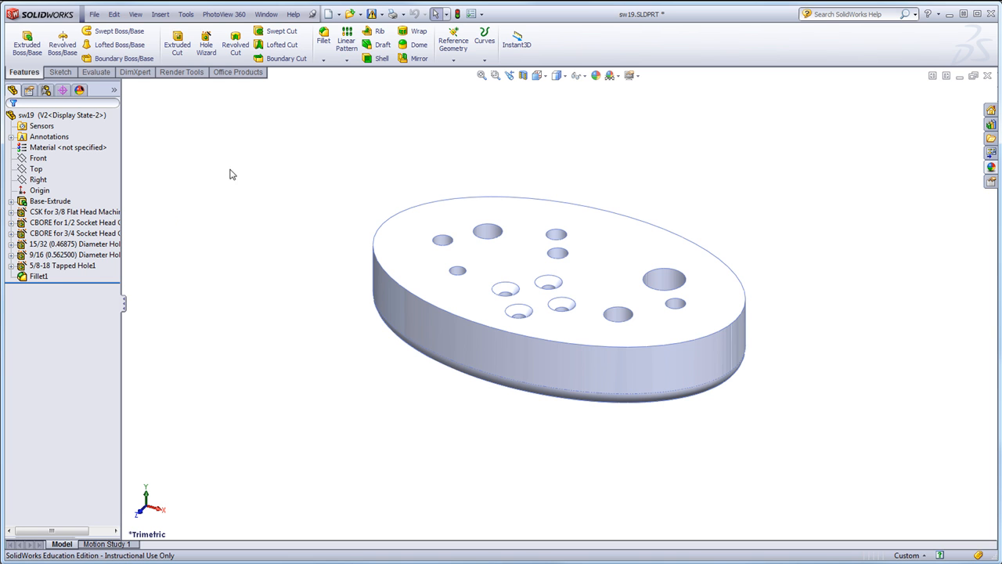
{"action": "left_click", "coordinate": [322, 60]}
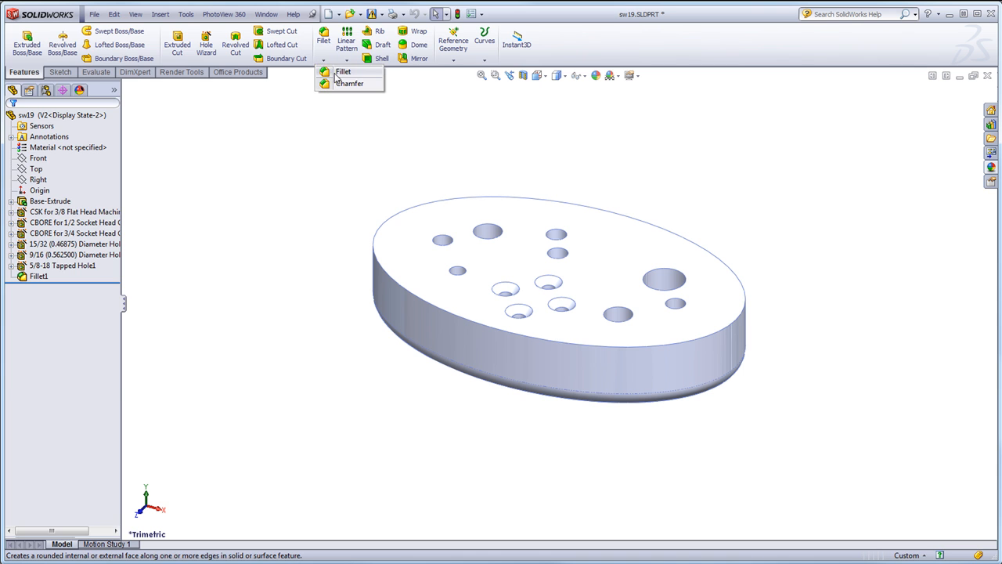
{"action": "left_click", "coordinate": [329, 73]}
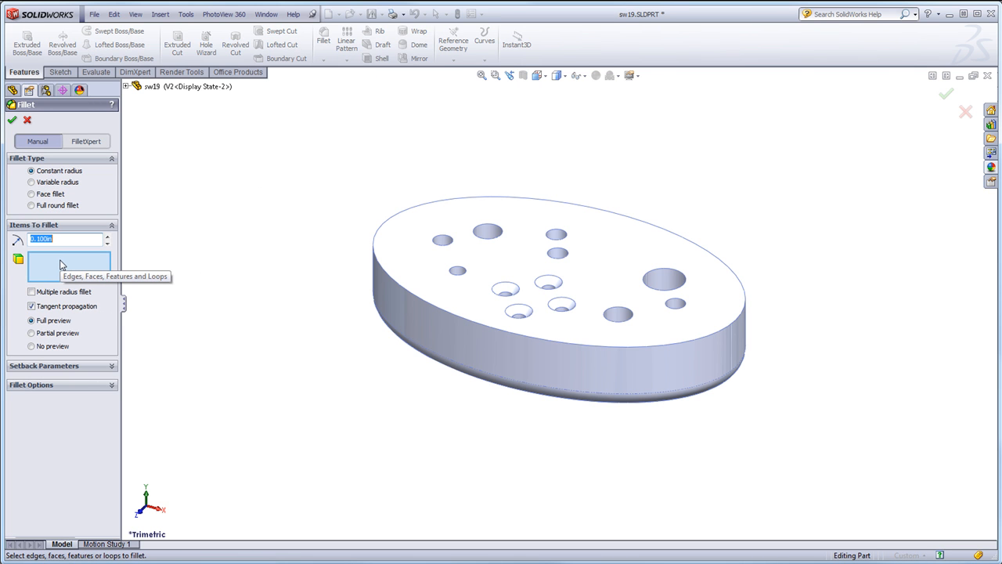
{"action": "type", "text": ".375"}
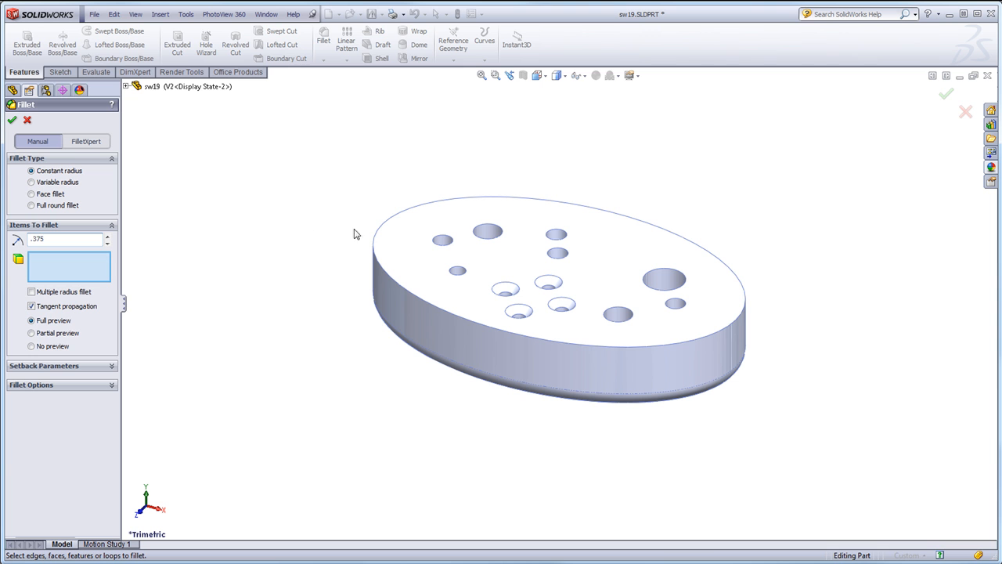
{"action": "left_click", "coordinate": [373, 245]}
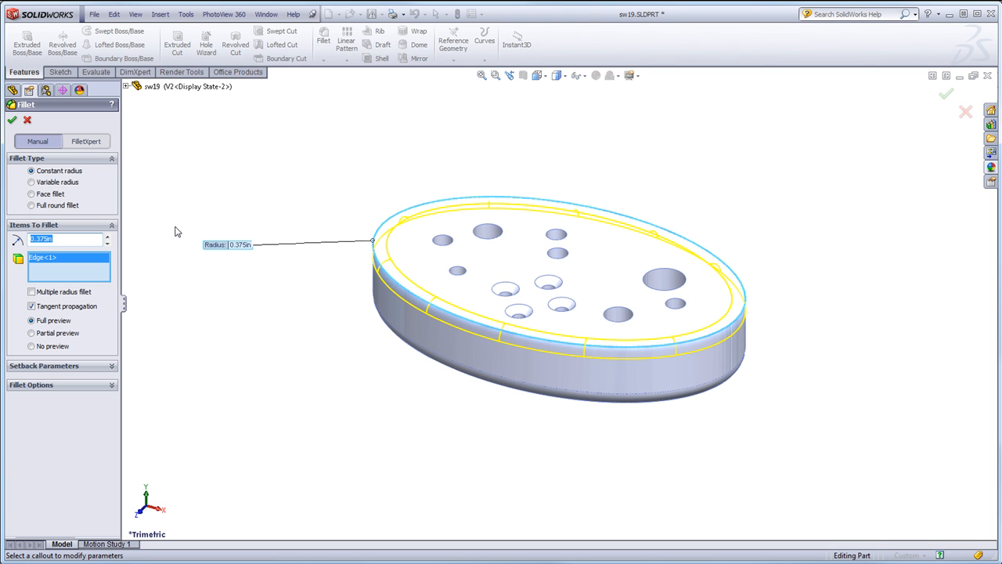
{"action": "left_click", "coordinate": [12, 119]}
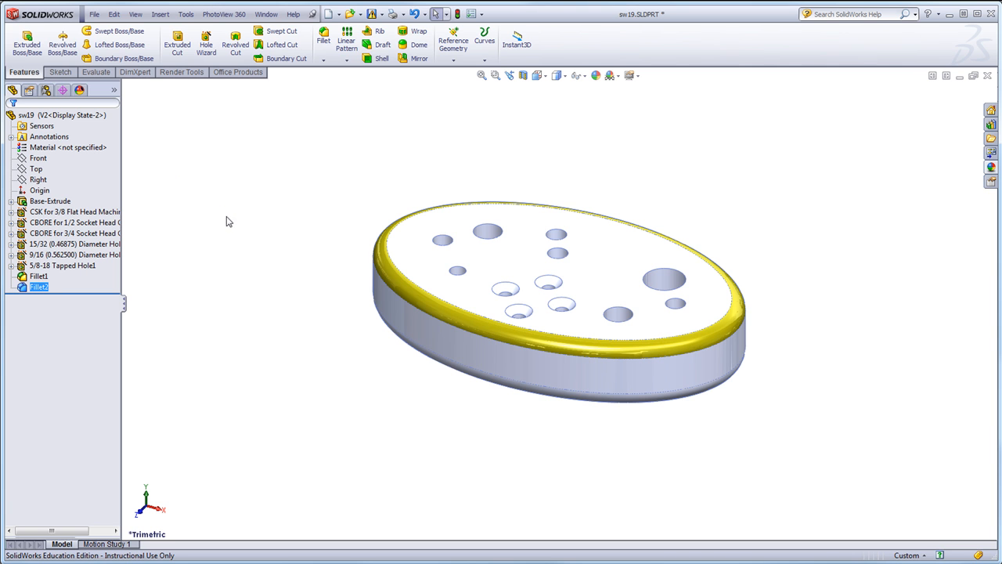
{"action": "left_click", "coordinate": [40, 267]}
{"action": "left_click", "coordinate": [39, 117]}
{"action": "left_click", "coordinate": [41, 126]}
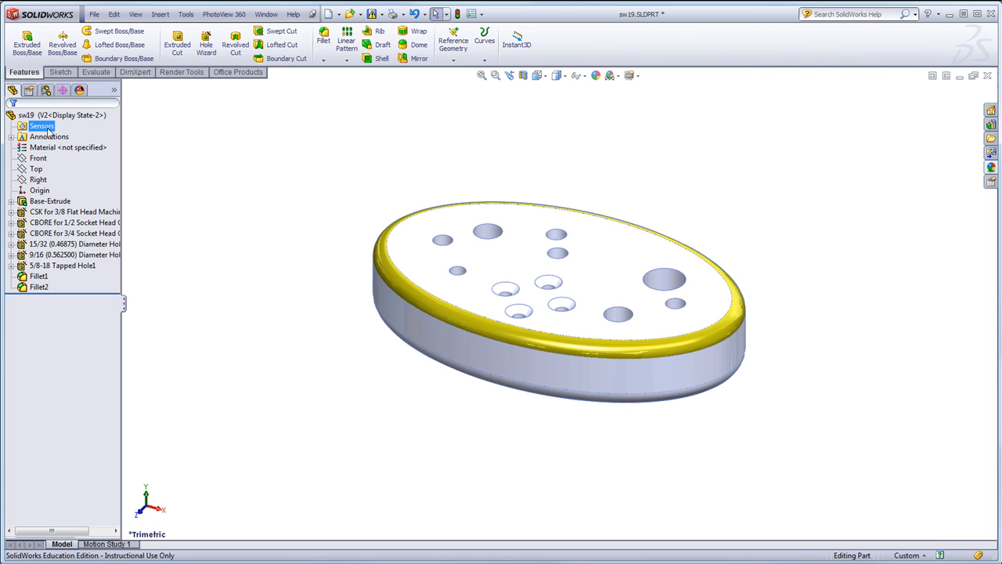
{"action": "left_click", "coordinate": [45, 117]}
{"action": "key", "text": "ctrl"}
{"action": "key", "text": "ctrl"}
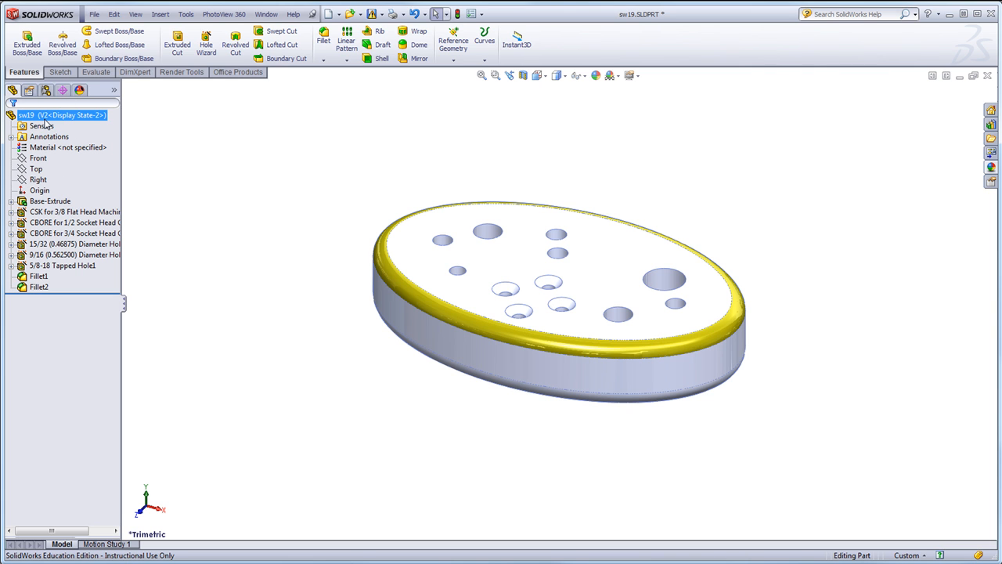
{"action": "key", "text": "Escape"}
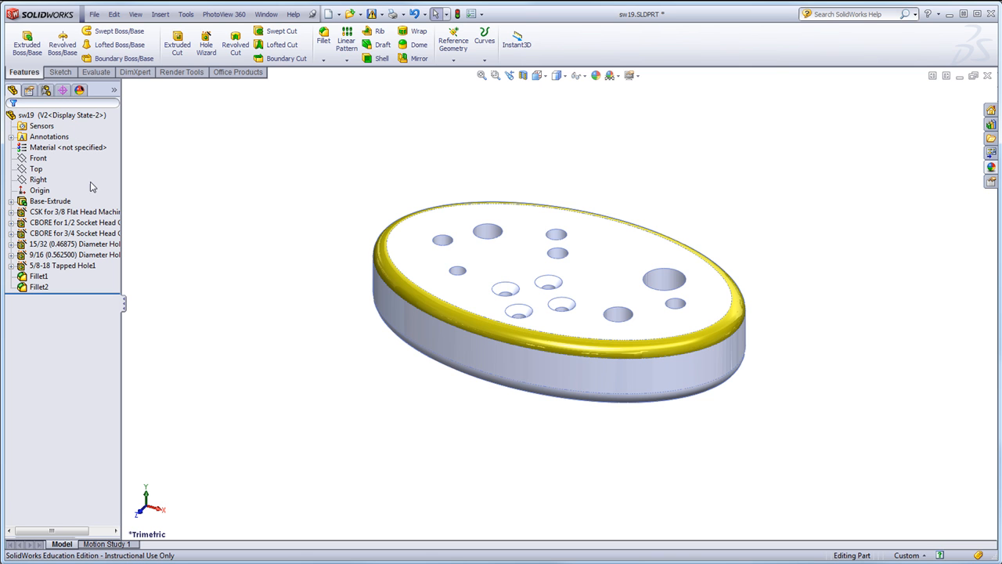
Switch to V1 and back to V2 to check the top-edge fillet in each configuration.
{"action": "left_click", "coordinate": [45, 90]}
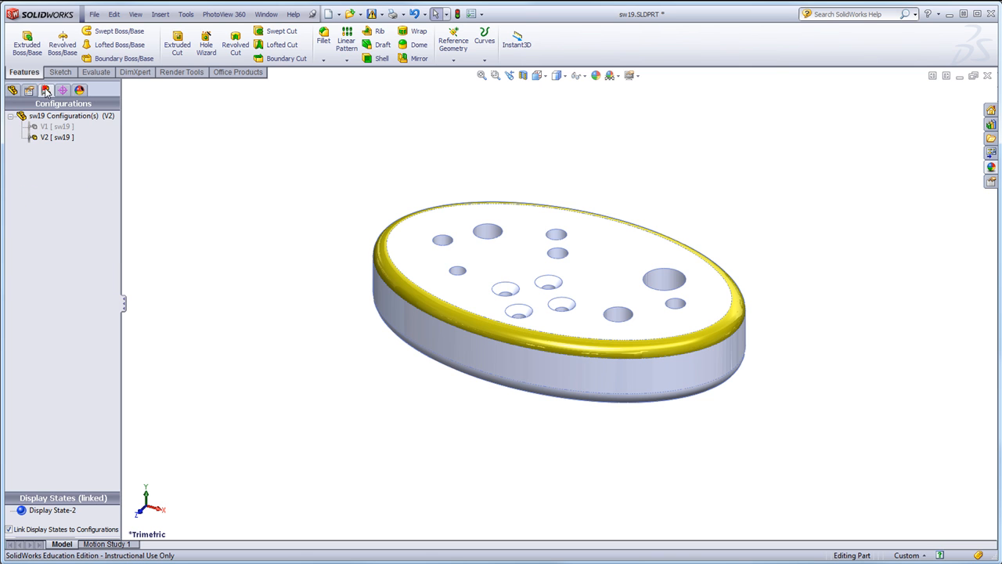
{"action": "left_click", "coordinate": [43, 126]}
{"action": "double_click", "coordinate": [45, 127]}
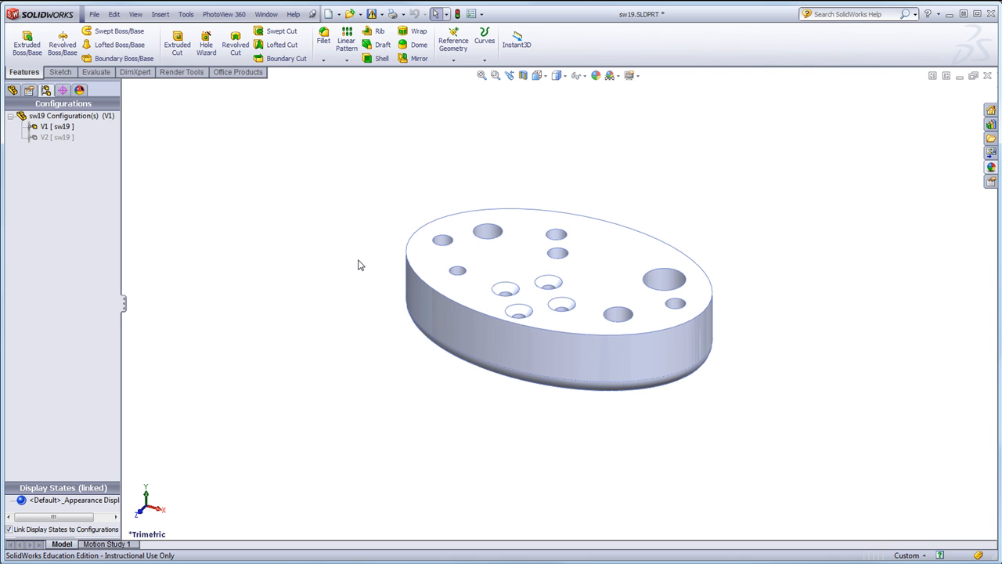
{"action": "left_click", "coordinate": [44, 139]}
{"action": "double_click", "coordinate": [44, 139]}
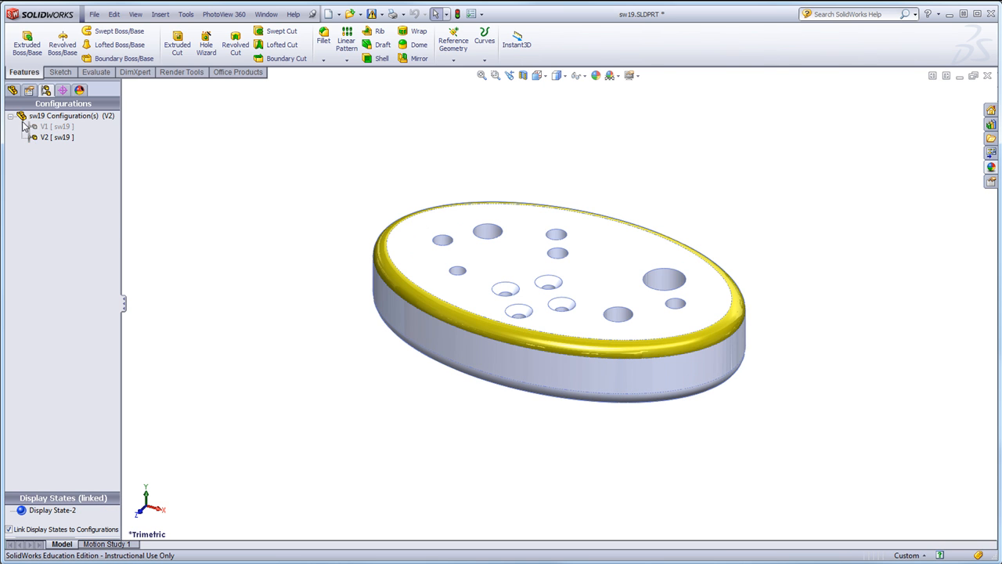
Suppress the CSK for 3/8 Flat Head Machine Screw hole feature in the V2 configuration.
{"action": "left_click", "coordinate": [14, 90]}
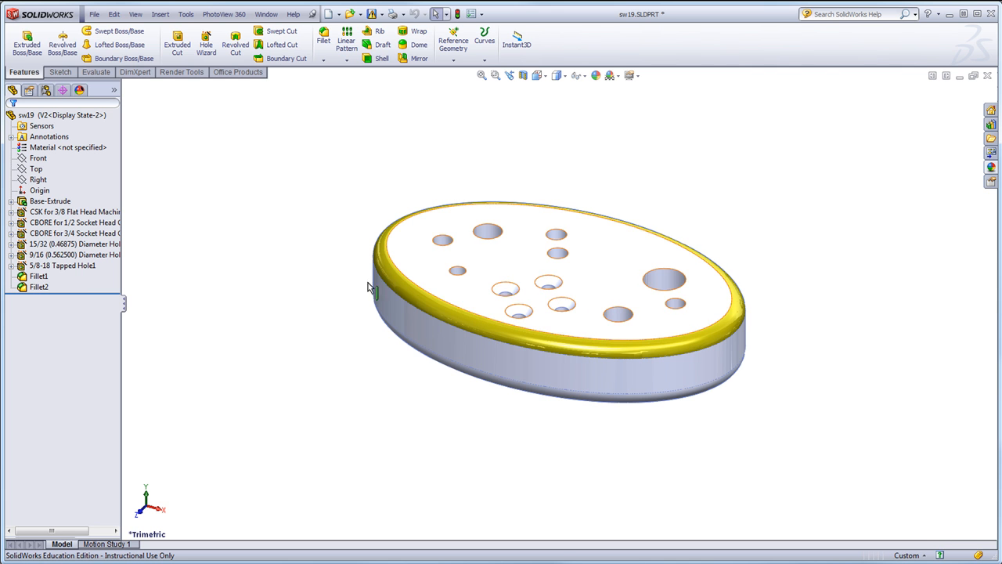
{"action": "left_click", "coordinate": [27, 267]}
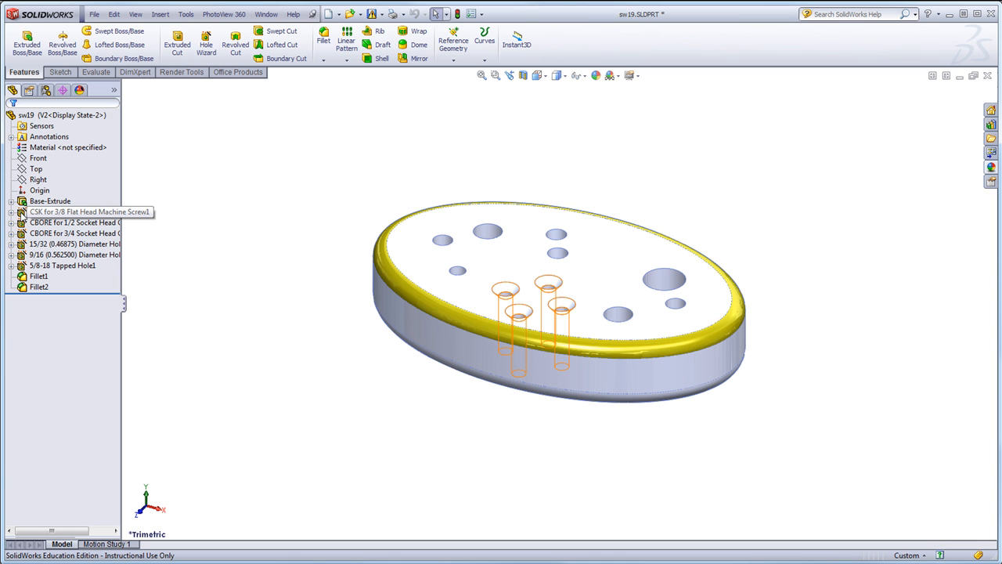
{"action": "left_click", "coordinate": [22, 213]}
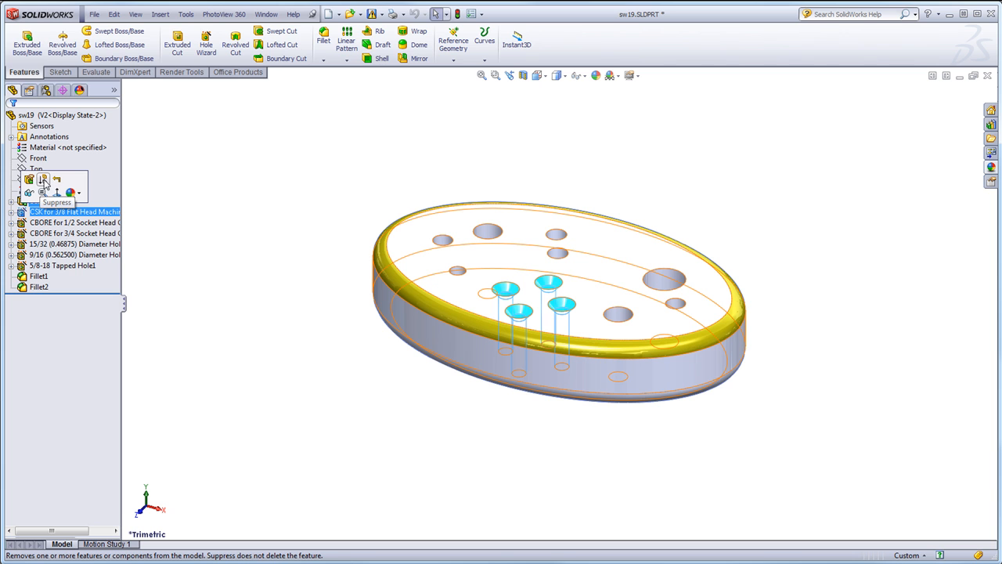
{"action": "left_click", "coordinate": [44, 181]}
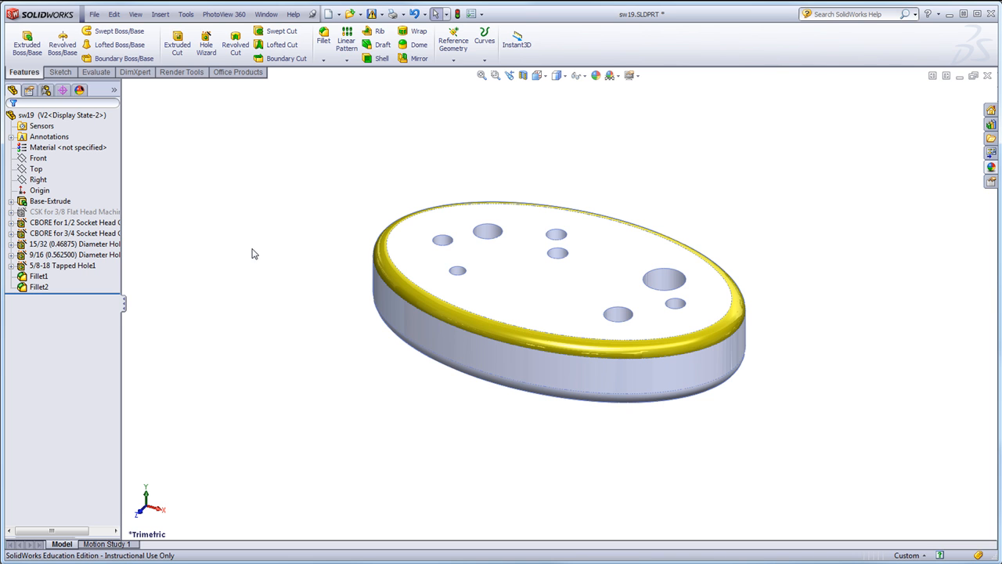
Activate the V1 configuration and suppress its 9/16 (0.562500) diameter hole feature.
{"action": "left_click", "coordinate": [46, 91]}
{"action": "left_click", "coordinate": [45, 127]}
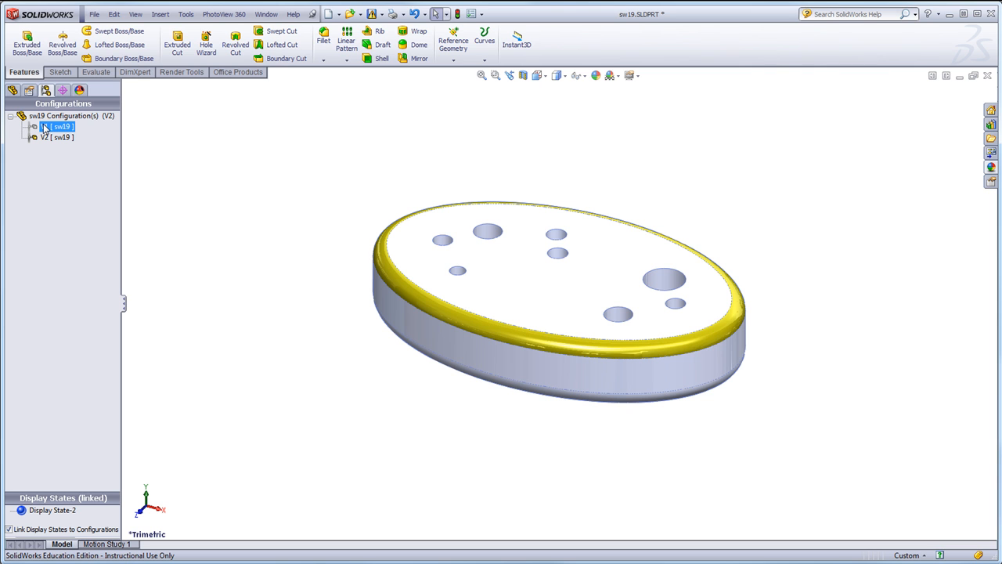
{"action": "double_click", "coordinate": [44, 128]}
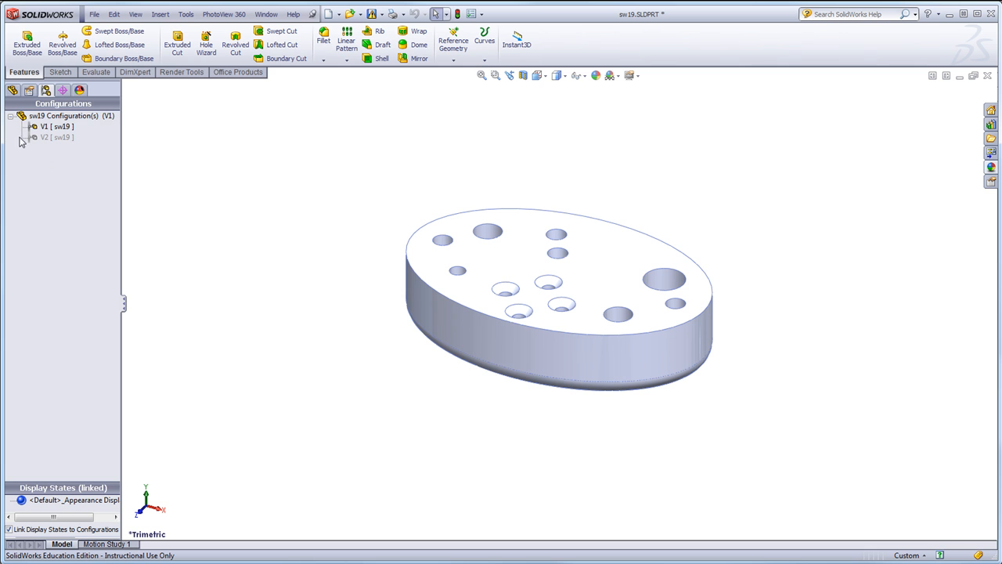
{"action": "left_click", "coordinate": [12, 90]}
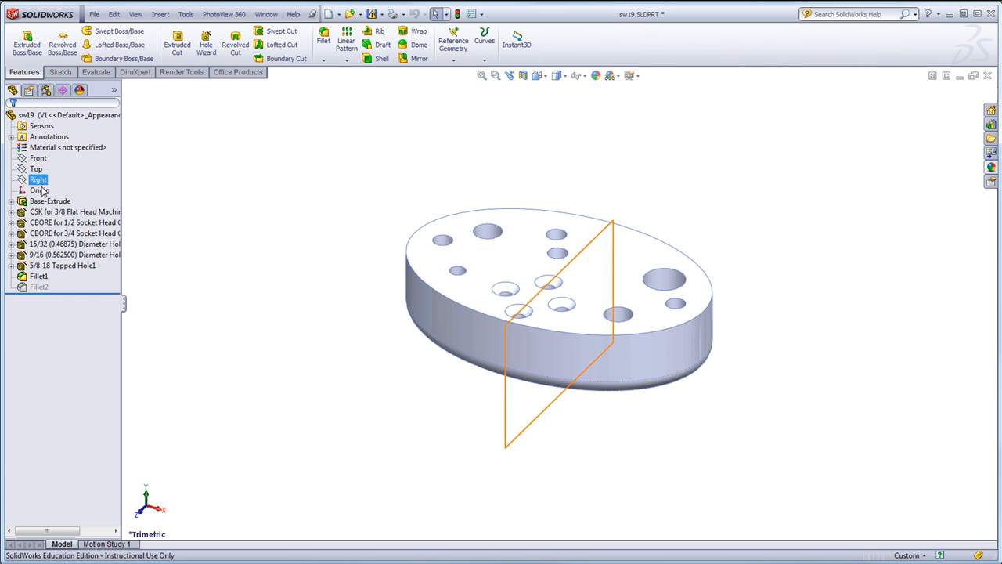
{"action": "left_click", "coordinate": [47, 254]}
{"action": "left_click", "coordinate": [49, 244], "text": "ctrl"}
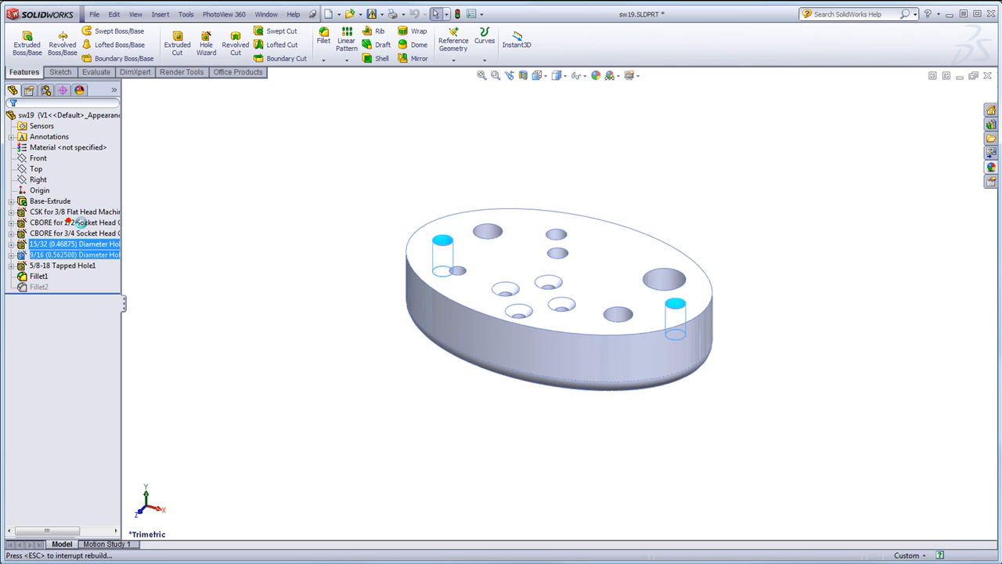
{"action": "left_click", "coordinate": [68, 221]}
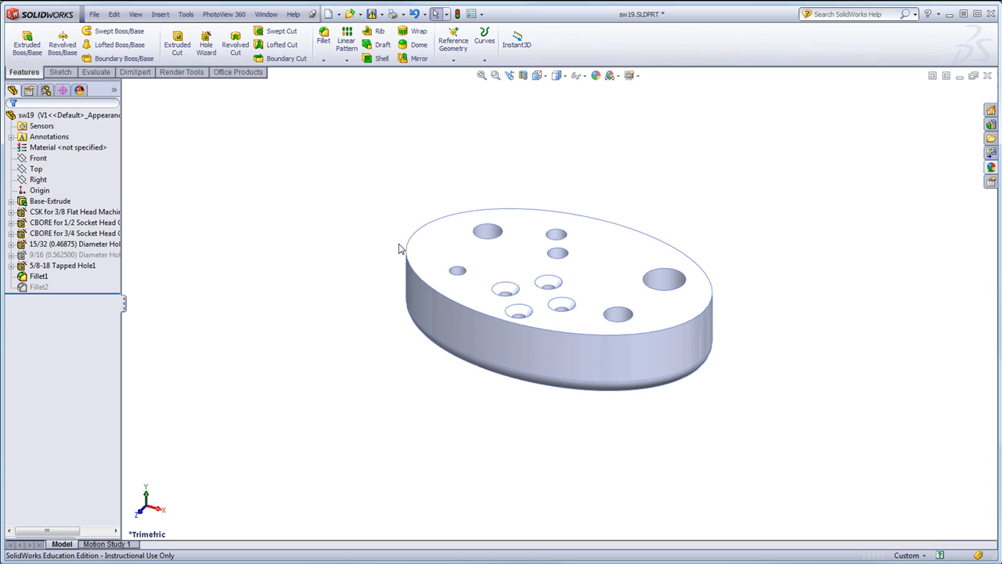
Make V2 the active configuration again and review its holes against V1.
{"action": "left_click", "coordinate": [88, 149]}
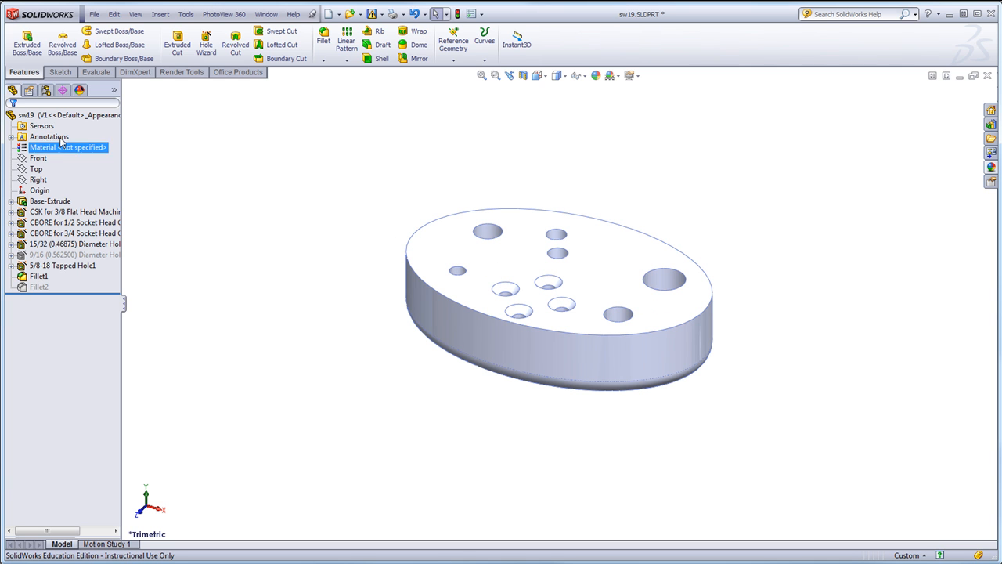
{"action": "left_click", "coordinate": [45, 90]}
{"action": "left_click", "coordinate": [43, 138]}
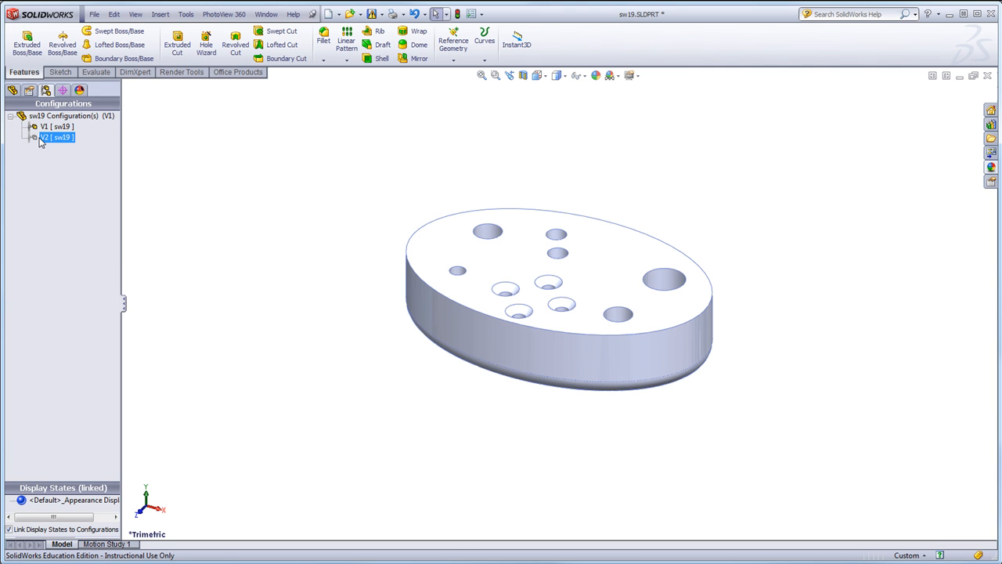
{"action": "double_click", "coordinate": [43, 138]}
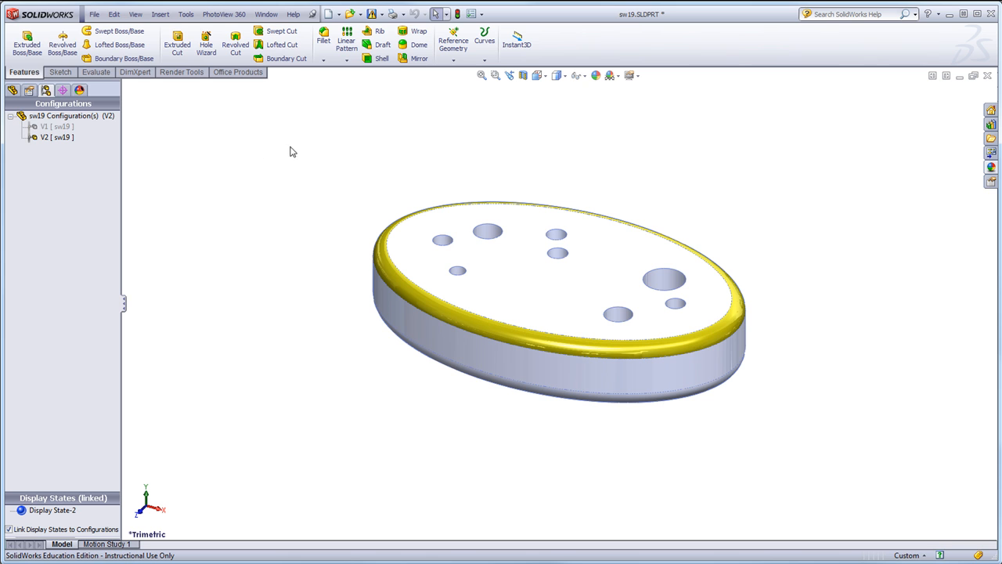
{"action": "left_click", "coordinate": [35, 138]}
{"action": "left_click", "coordinate": [44, 127]}
{"action": "double_click", "coordinate": [55, 138]}
Add a derived configuration named V2 No Holes under V2 and expand V2 to show it.
{"action": "right_click", "coordinate": [49, 139]}
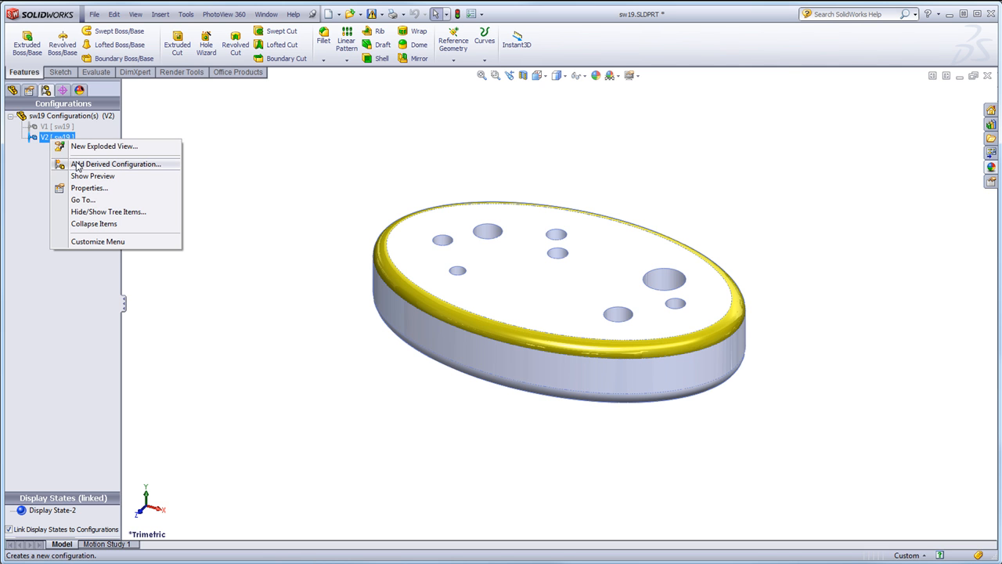
{"action": "left_click", "coordinate": [77, 164]}
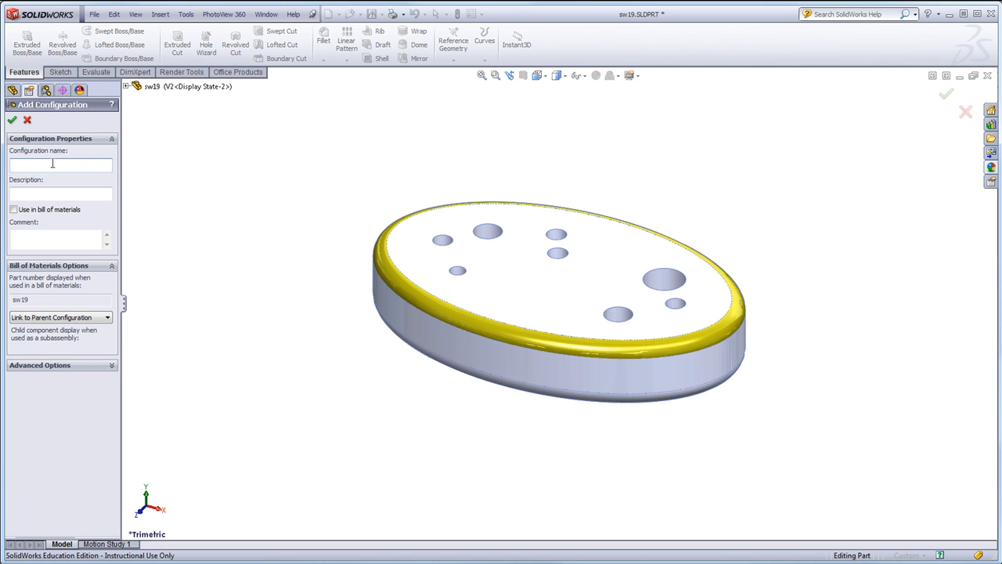
{"action": "type", "text": "V2 No Holes"}
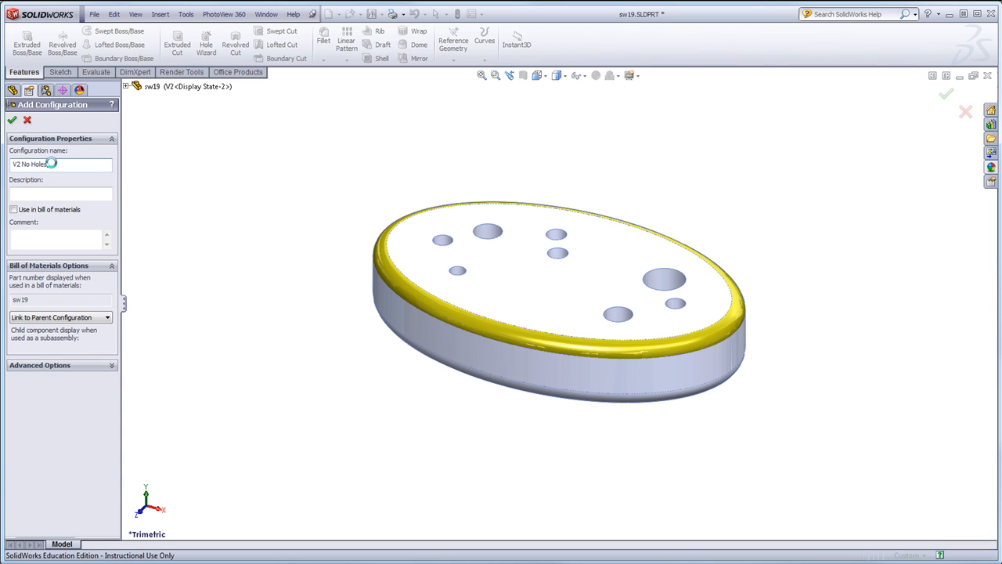
{"action": "key", "text": "Return"}
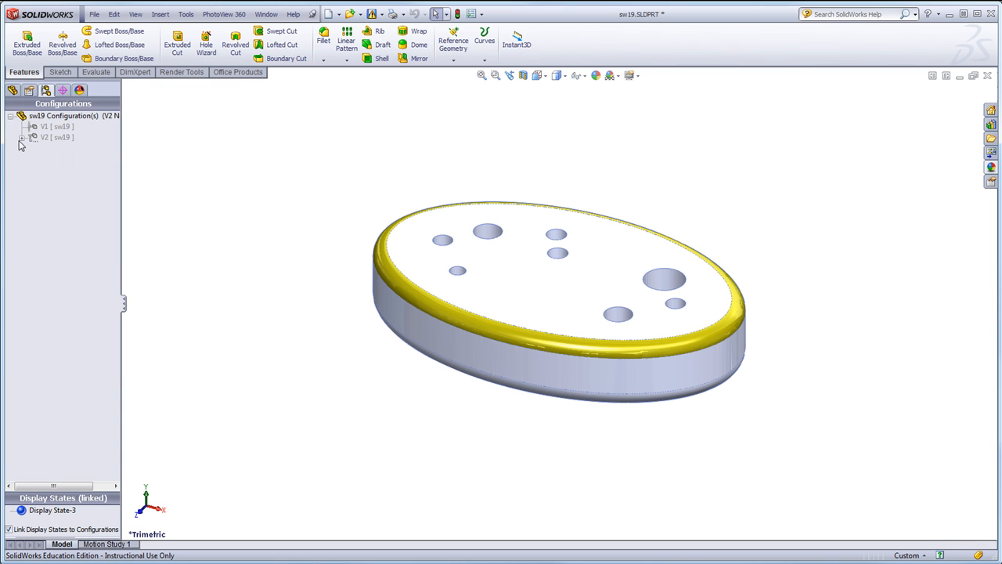
{"action": "left_click", "coordinate": [22, 137]}
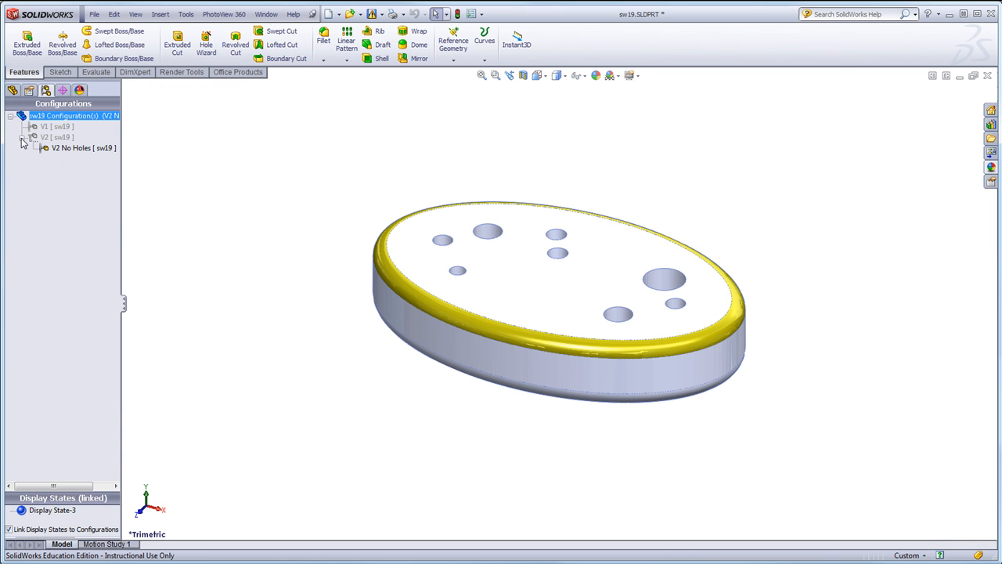
Add a derived configuration named V1 No Holes under V1 and expand V1 to show it.
{"action": "left_click", "coordinate": [38, 126]}
{"action": "right_click", "coordinate": [32, 129]}
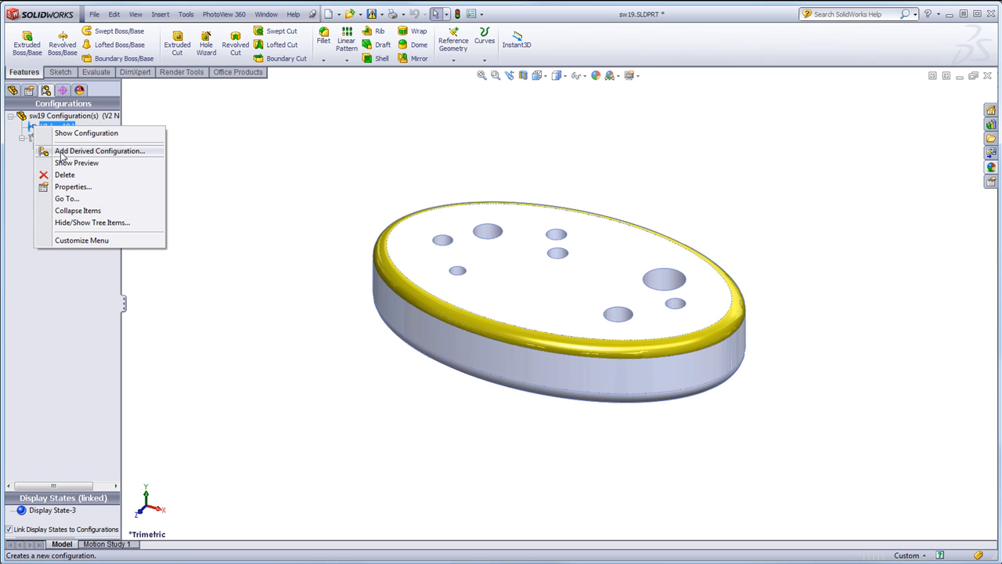
{"action": "left_click", "coordinate": [62, 151]}
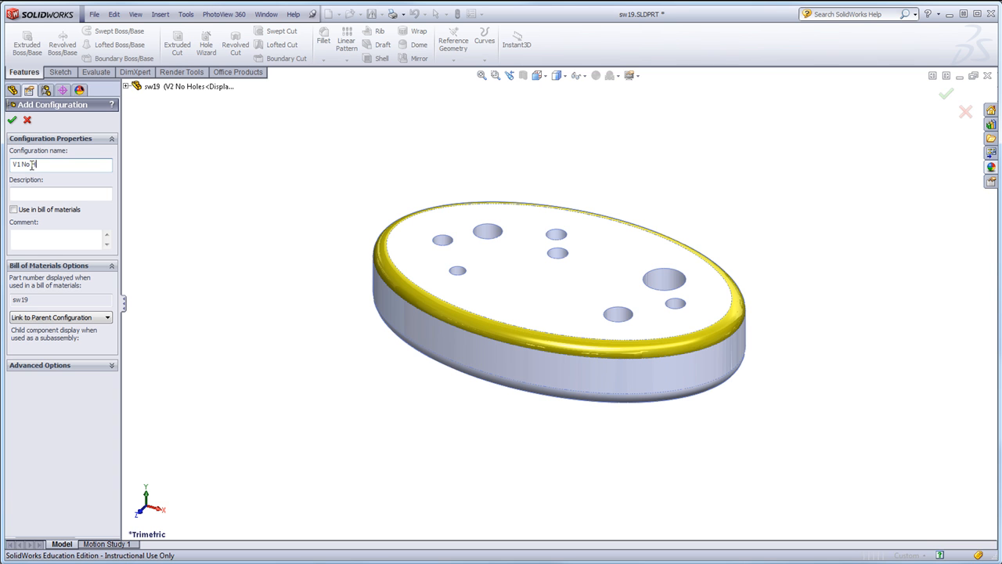
{"action": "type", "text": "V1 No Holes"}
{"action": "key", "text": "Return"}
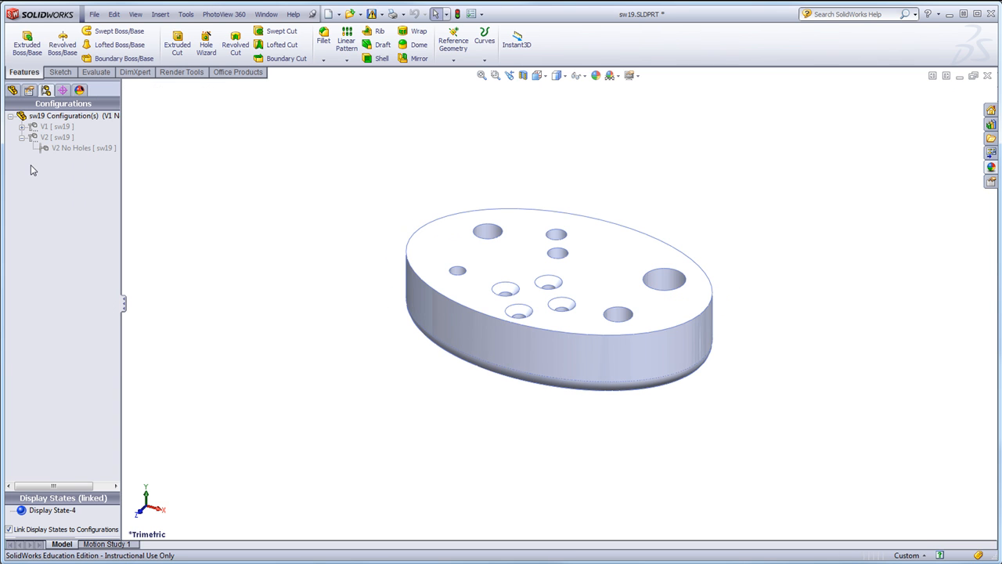
{"action": "left_click", "coordinate": [22, 127]}
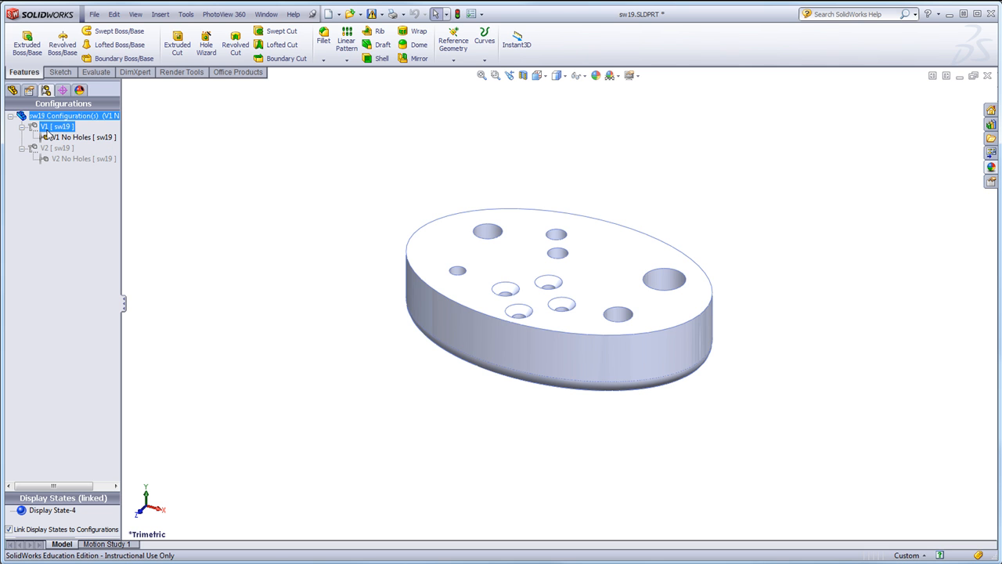
Suppress the 3/8 flat head CSK and the 1/2 and 3/4 socket head CBORE hole features in V1 No Holes.
{"action": "left_click", "coordinate": [12, 91]}
{"action": "left_click", "coordinate": [22, 212]}
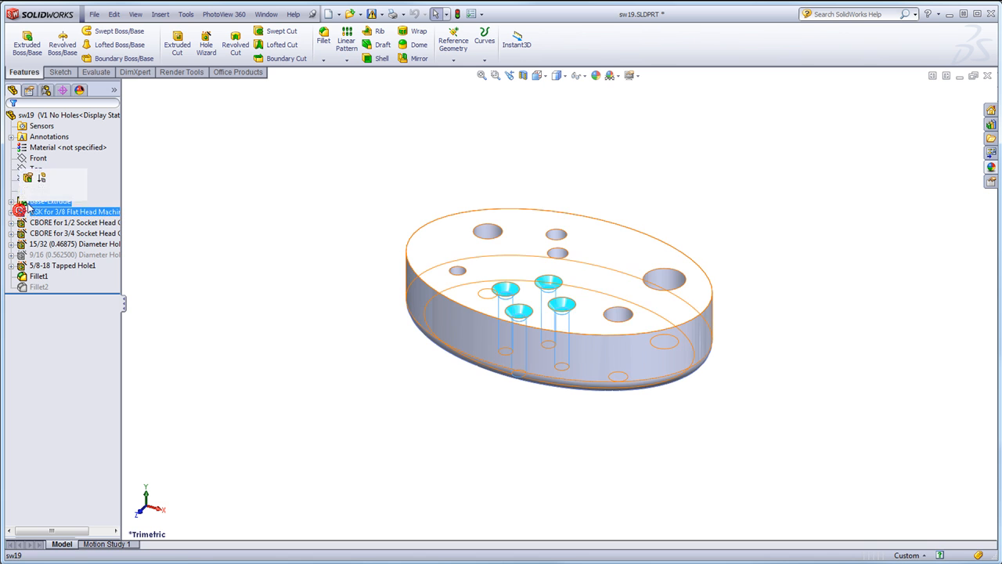
{"action": "left_click", "coordinate": [40, 187]}
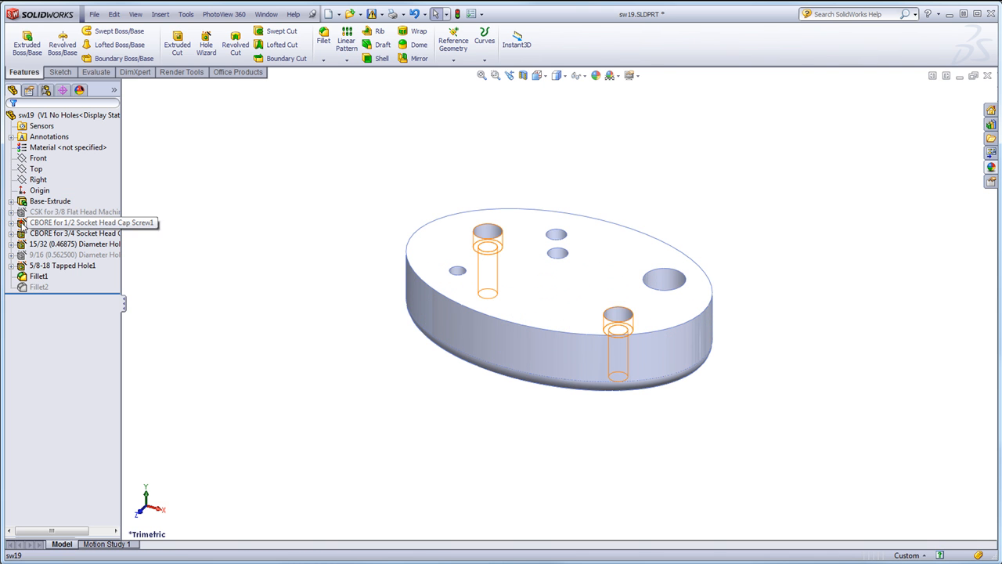
{"action": "left_click", "coordinate": [23, 224], "text": "ctrl"}
{"action": "left_click", "coordinate": [43, 192]}
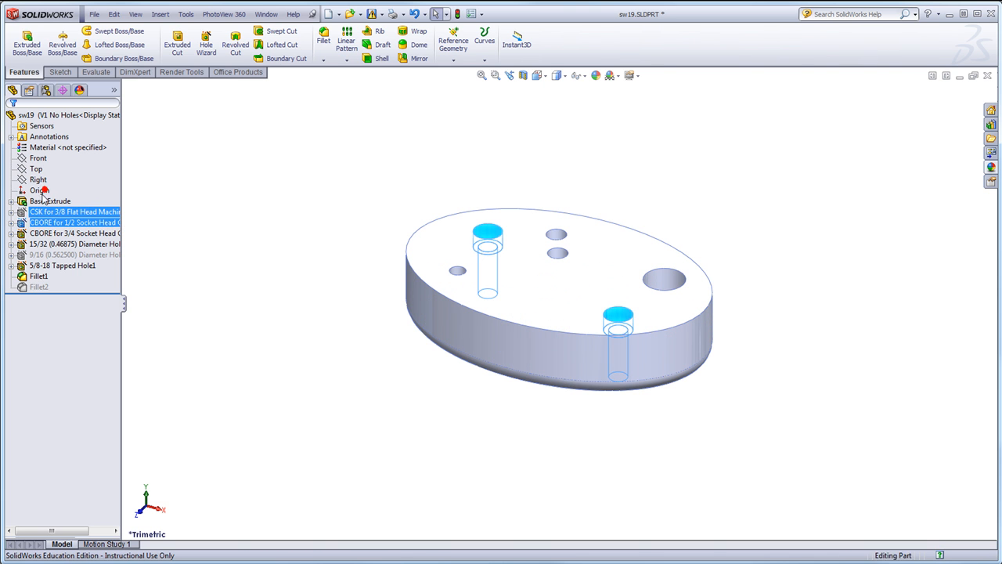
{"action": "left_click", "coordinate": [27, 234]}
{"action": "left_click", "coordinate": [43, 204]}
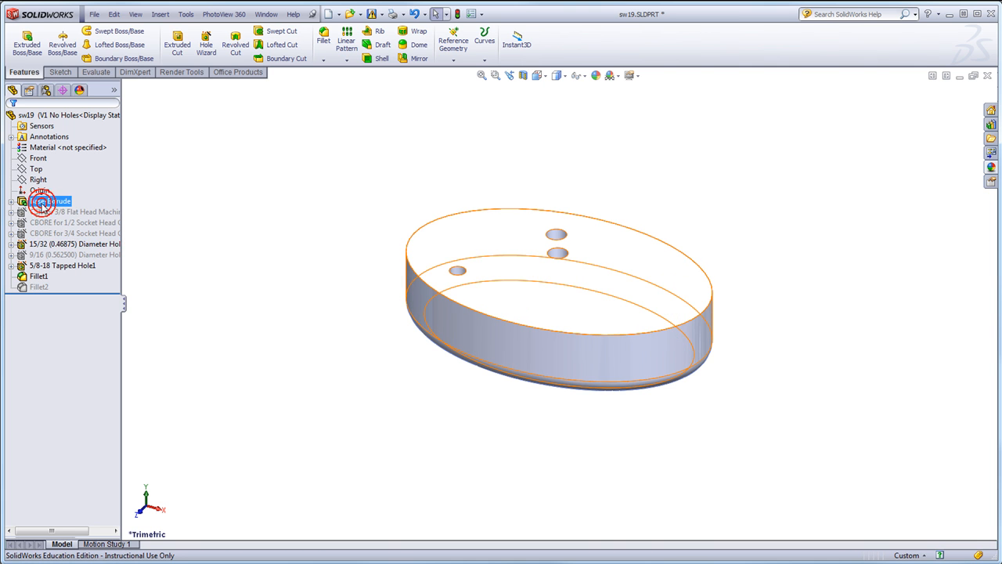
Suppress the 15/32 (0.46875) diameter hole and the 5/8-18 tapped hole in V1 No Holes.
{"action": "left_click", "coordinate": [31, 243]}
{"action": "left_click", "coordinate": [42, 212]}
{"action": "left_click", "coordinate": [55, 265]}
{"action": "left_click", "coordinate": [42, 235]}
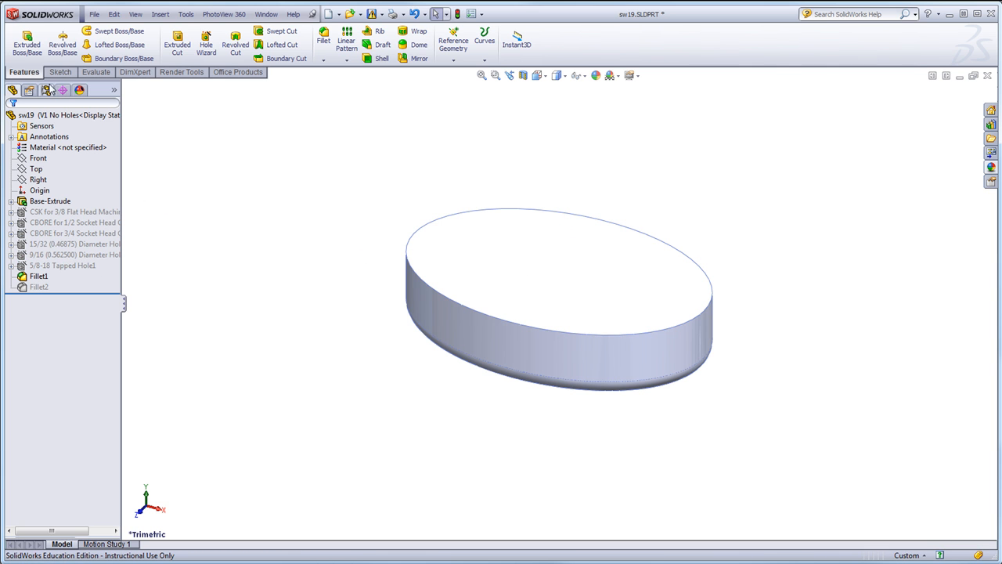
Activate the V2 No Holes configuration and suppress its CBORE for 1/2 and CBORE for 3/4 socket head hole features.
{"action": "left_click", "coordinate": [45, 90]}
{"action": "left_click", "coordinate": [57, 159]}
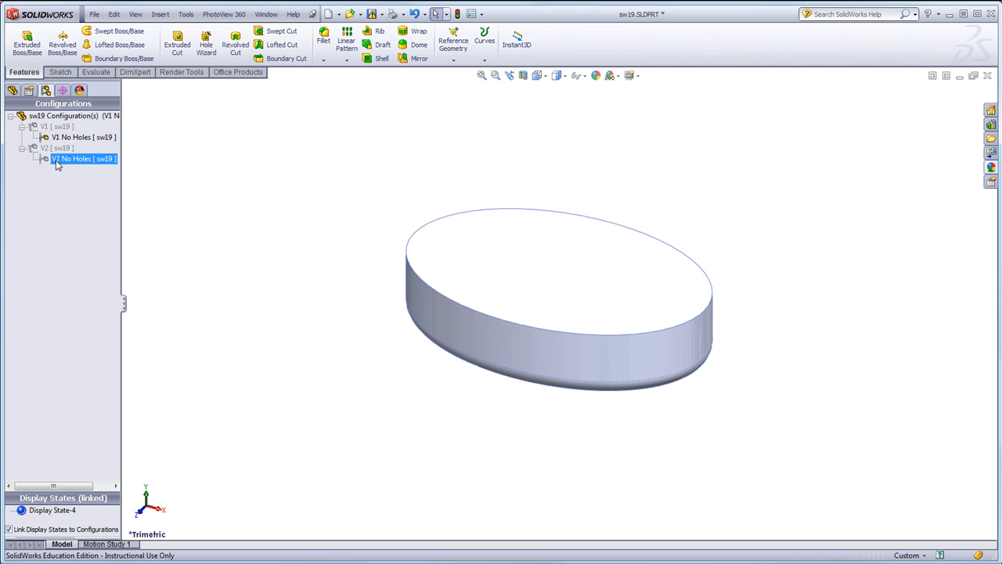
{"action": "double_click", "coordinate": [56, 160]}
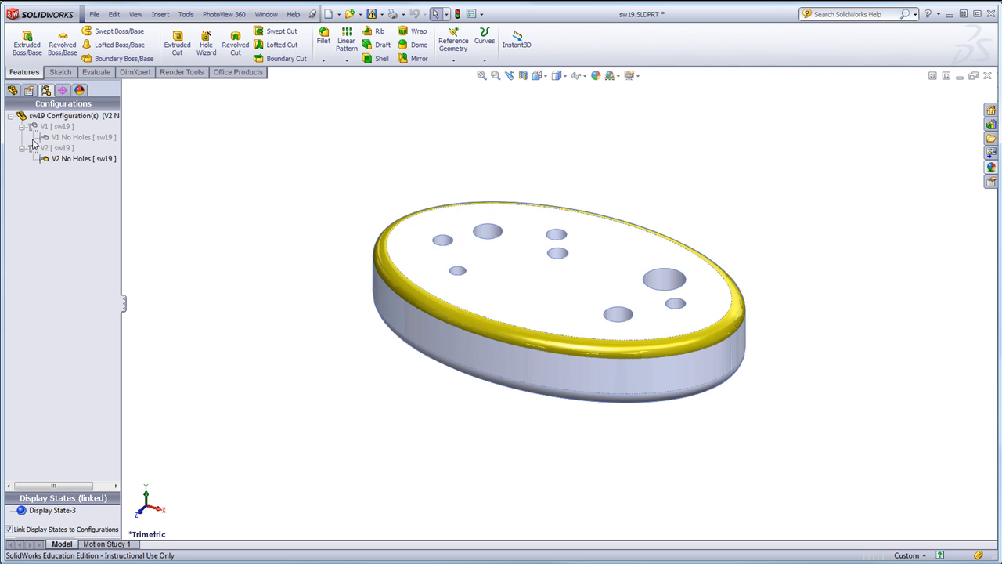
{"action": "left_click", "coordinate": [13, 90]}
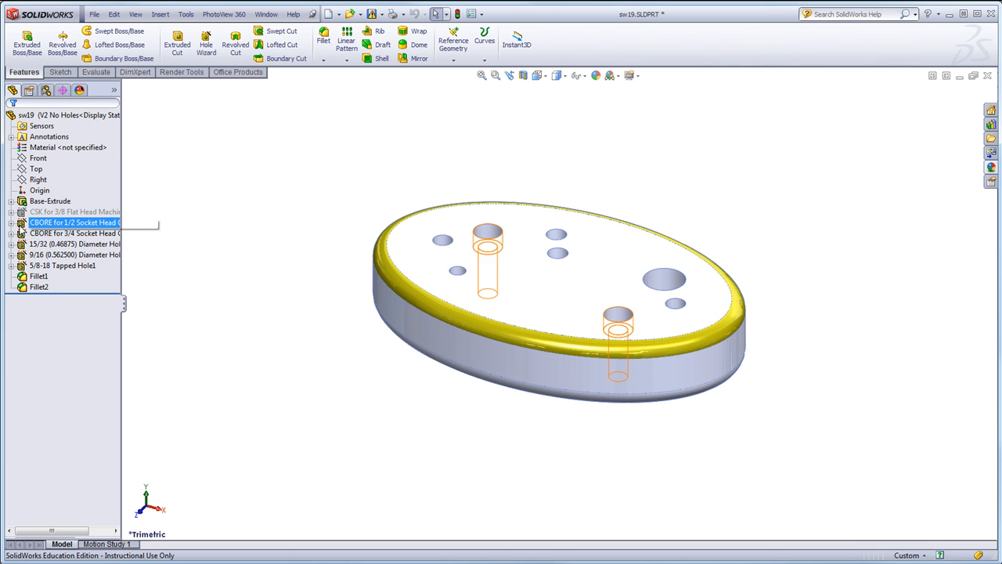
{"action": "left_click", "coordinate": [18, 223]}
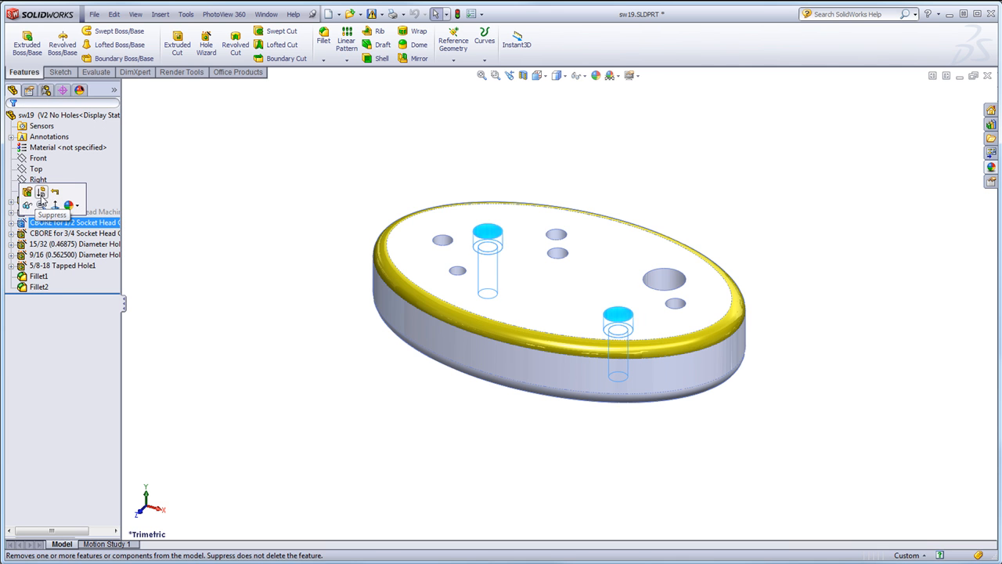
{"action": "left_click", "coordinate": [47, 202]}
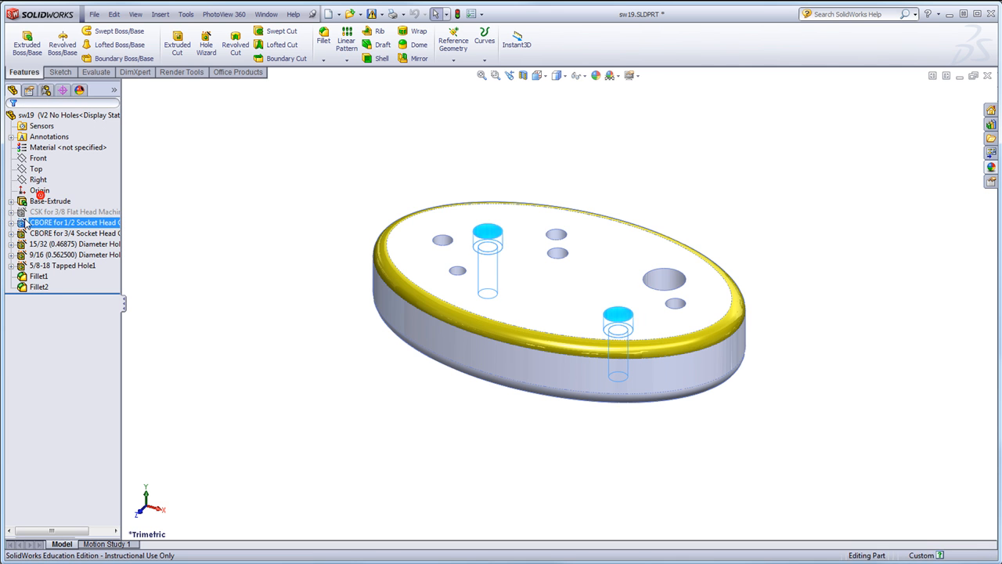
{"action": "left_click", "coordinate": [24, 234]}
{"action": "left_click", "coordinate": [47, 212]}
Suppress the 15/32 and 9/16 diameter holes and the 5/8-18 tapped hole in V2 No Holes.
{"action": "left_click", "coordinate": [18, 245]}
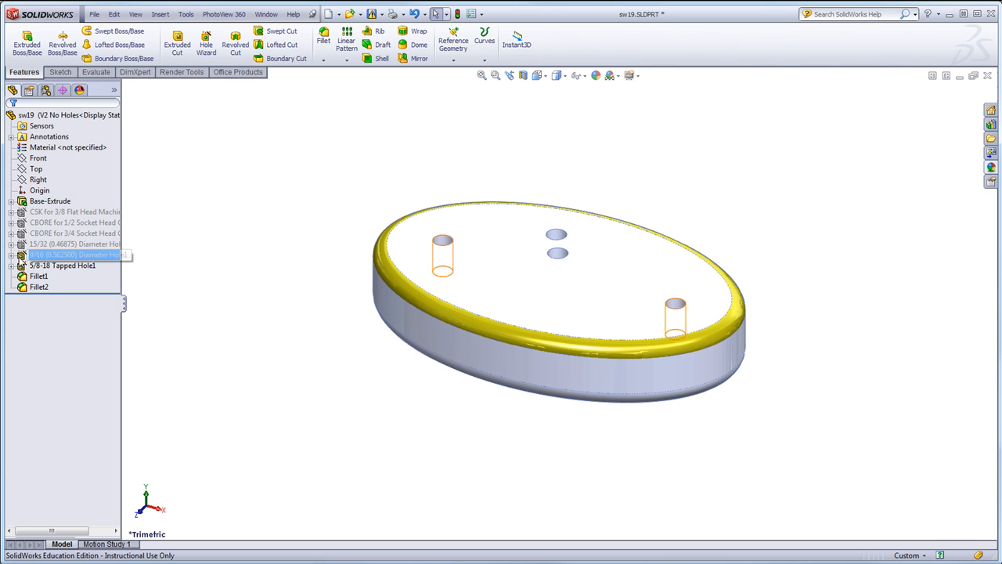
{"action": "left_click", "coordinate": [20, 257]}
{"action": "left_click", "coordinate": [39, 222]}
{"action": "left_click", "coordinate": [23, 266]}
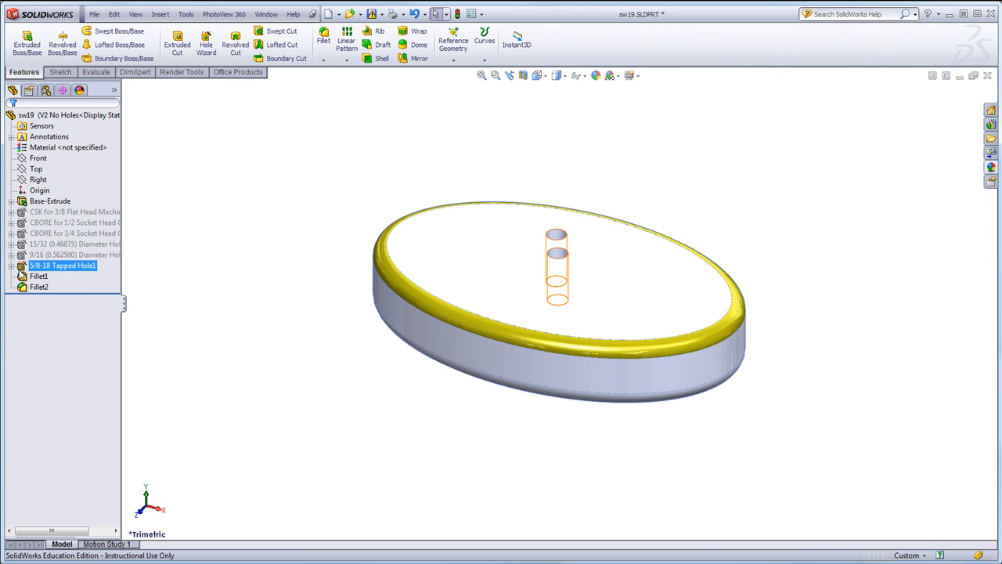
{"action": "left_click", "coordinate": [42, 231]}
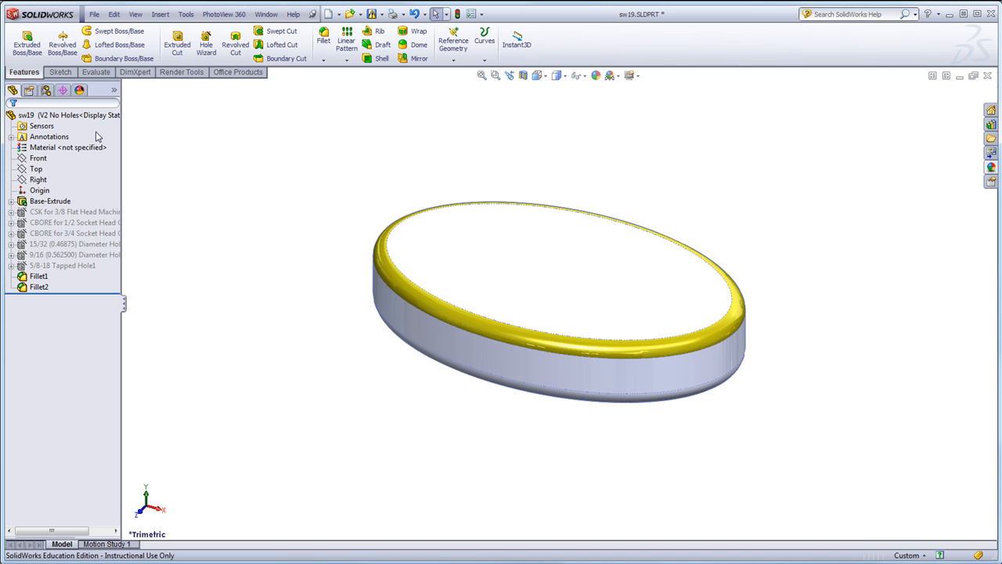
Display the V2, V1 No Holes and V1 configurations in turn to check their holes and fillets.
{"action": "left_click", "coordinate": [45, 91]}
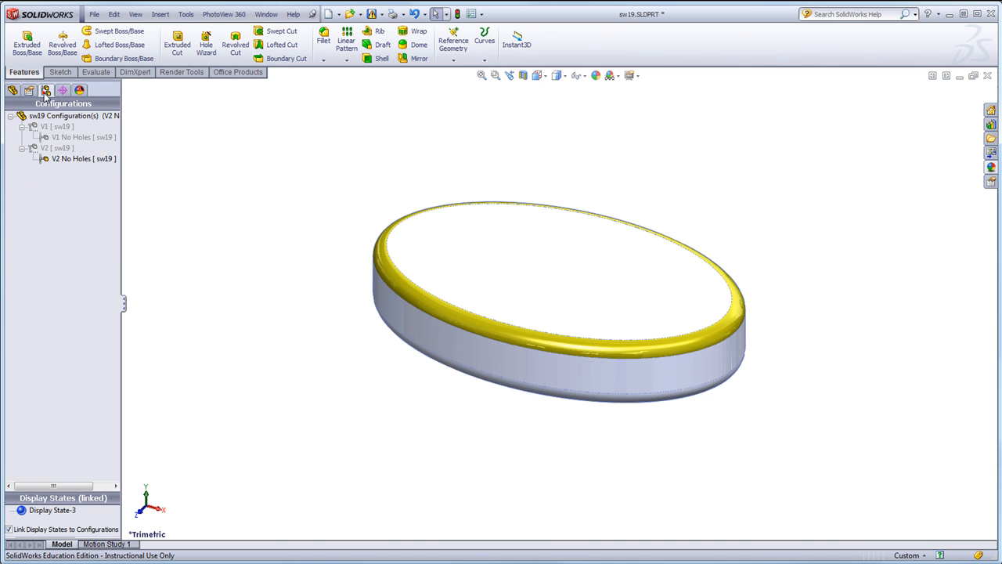
{"action": "left_click", "coordinate": [55, 149]}
{"action": "double_click", "coordinate": [47, 148]}
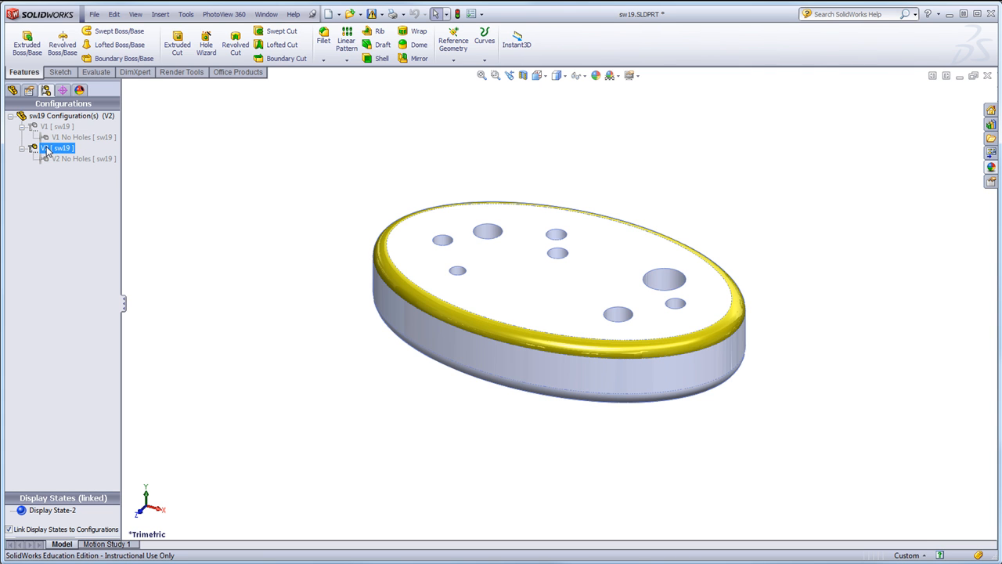
{"action": "left_click", "coordinate": [58, 138]}
{"action": "double_click", "coordinate": [58, 138]}
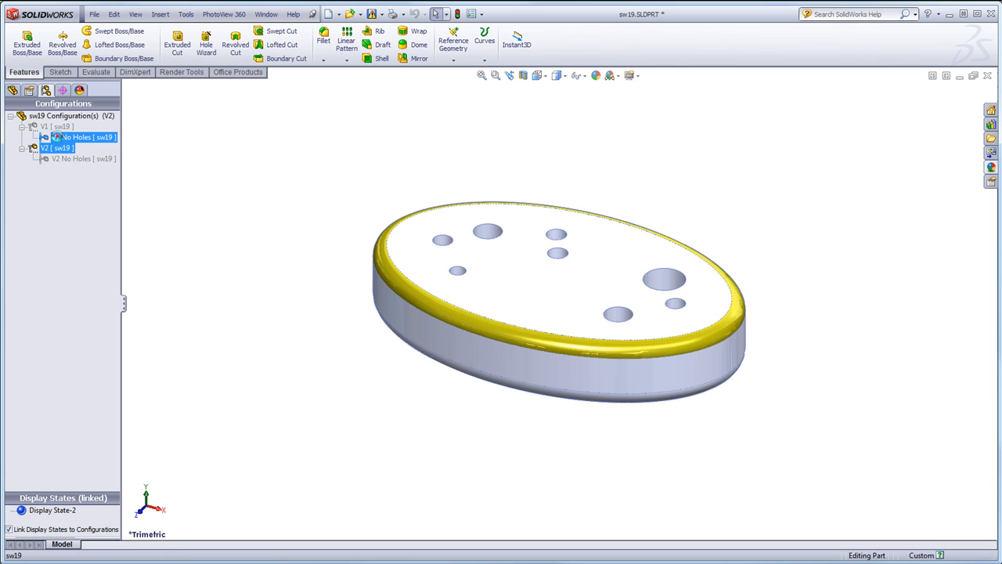
{"action": "left_click", "coordinate": [45, 126]}
{"action": "double_click", "coordinate": [46, 128]}
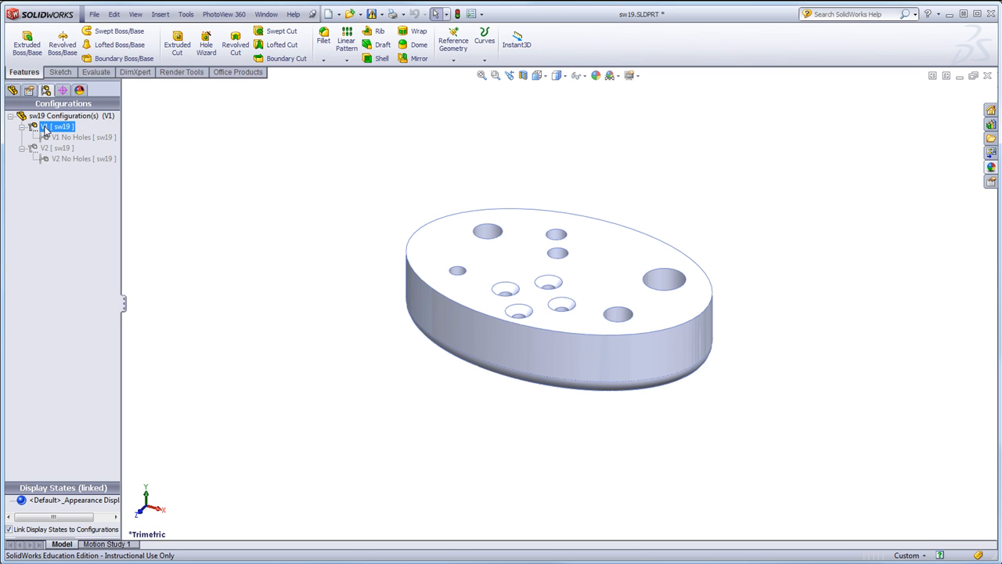
Make V2 the active configuration.
{"action": "left_click", "coordinate": [62, 160]}
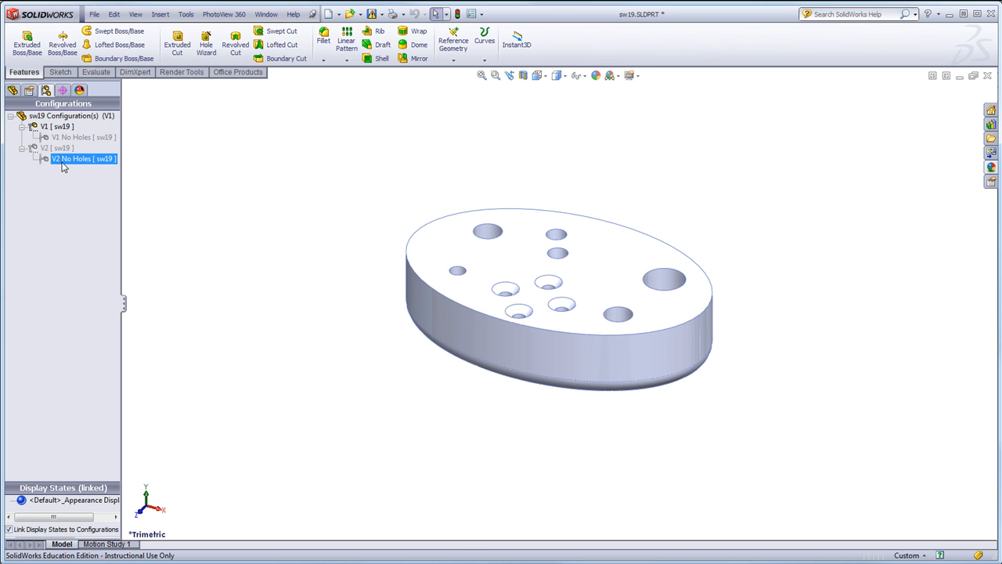
{"action": "left_click", "coordinate": [58, 149]}
{"action": "double_click", "coordinate": [53, 149]}
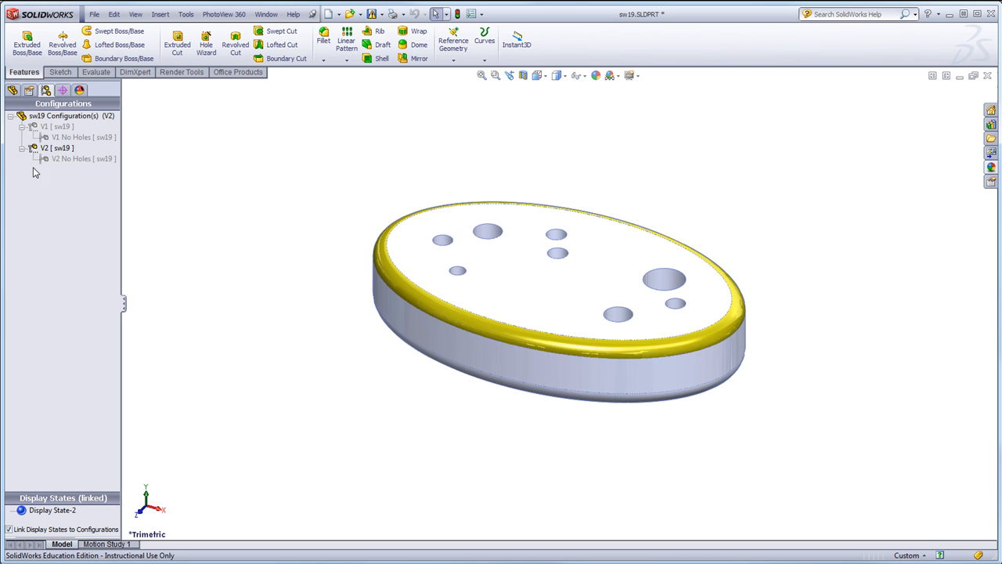
{"action": "left_click", "coordinate": [34, 150]}
{"action": "right_click", "coordinate": [36, 151]}
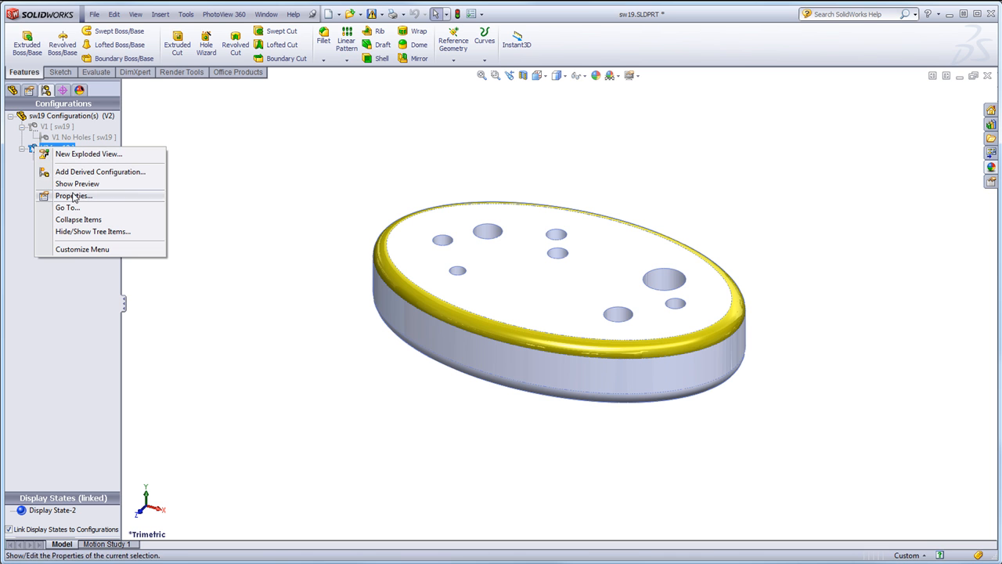
{"action": "left_click", "coordinate": [197, 195]}
{"action": "left_click", "coordinate": [35, 127]}
{"action": "right_click", "coordinate": [35, 127]}
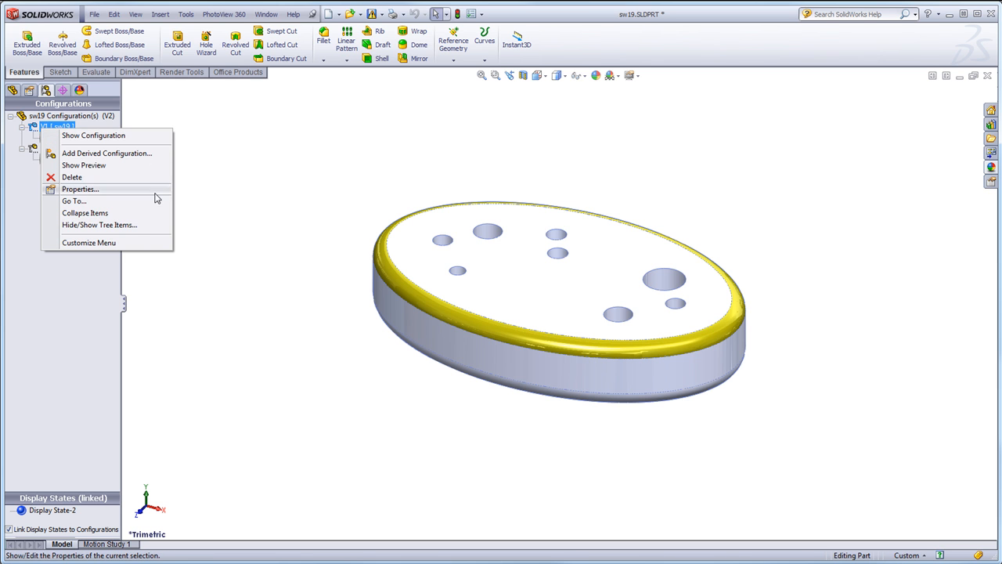
{"action": "left_click", "coordinate": [230, 199]}
{"action": "left_click", "coordinate": [29, 150]}
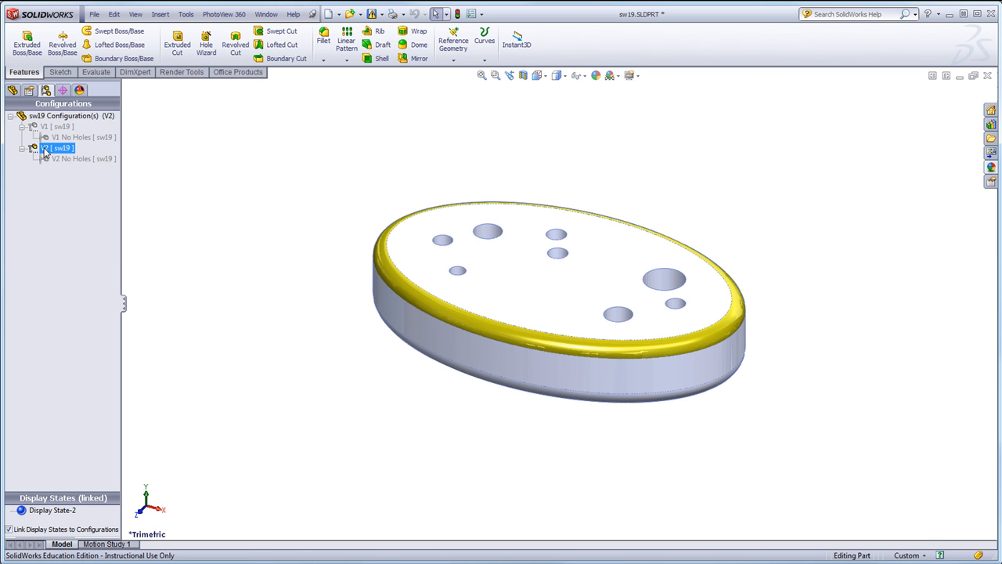
{"action": "left_click", "coordinate": [66, 222]}
Show the Base-Extrude dimensions in V2 and set the ellipse's long-axis dimension, D1@Sketch1, to 14 in.
{"action": "left_click", "coordinate": [13, 90]}
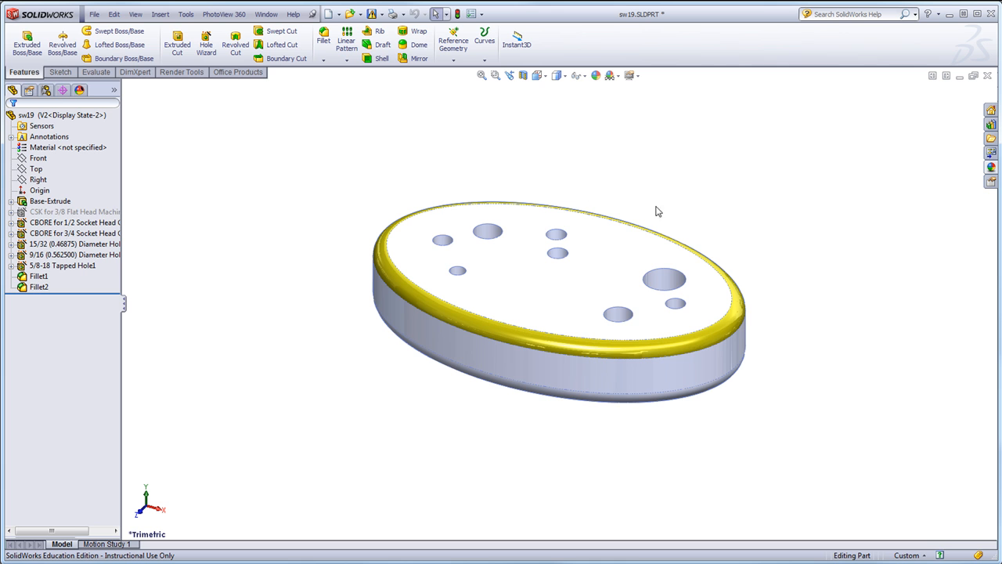
{"action": "left_click", "coordinate": [25, 202]}
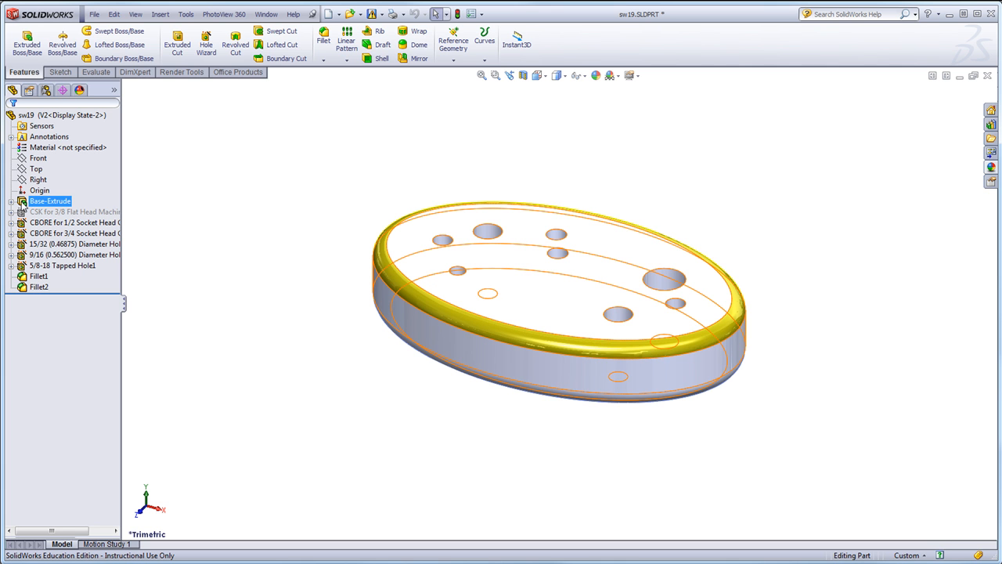
{"action": "double_click", "coordinate": [23, 202]}
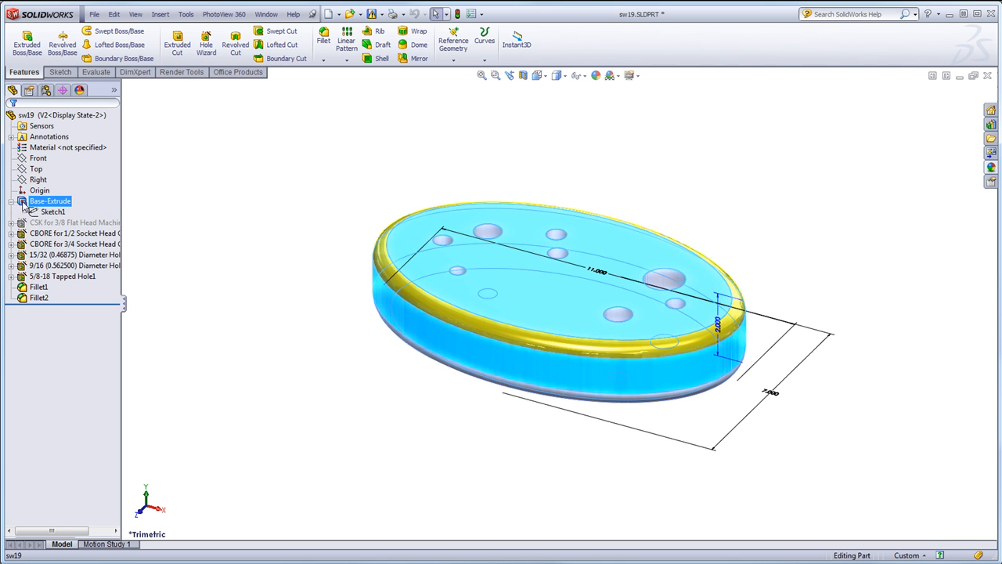
{"action": "mouse_move", "coordinate": [214, 258]}
{"action": "middle_mouse_down"}
{"action": "mouse_move", "coordinate": [214, 379]}
{"action": "mouse_move", "coordinate": [195, 433]}
{"action": "middle_mouse_up"}
{"action": "left_click_drag", "start_coordinate": [592, 173], "coordinate": [663, 160]}
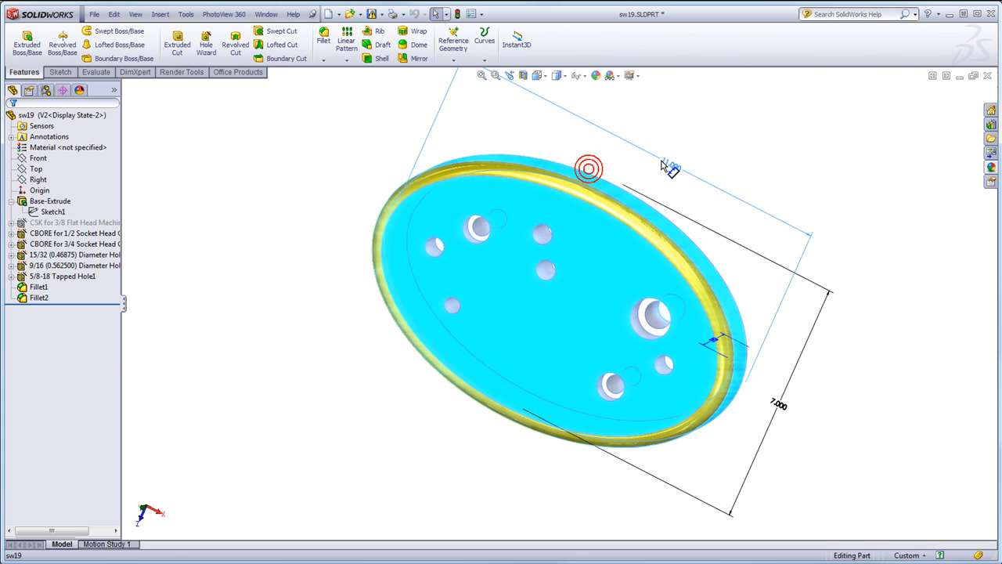
{"action": "double_click", "coordinate": [669, 167]}
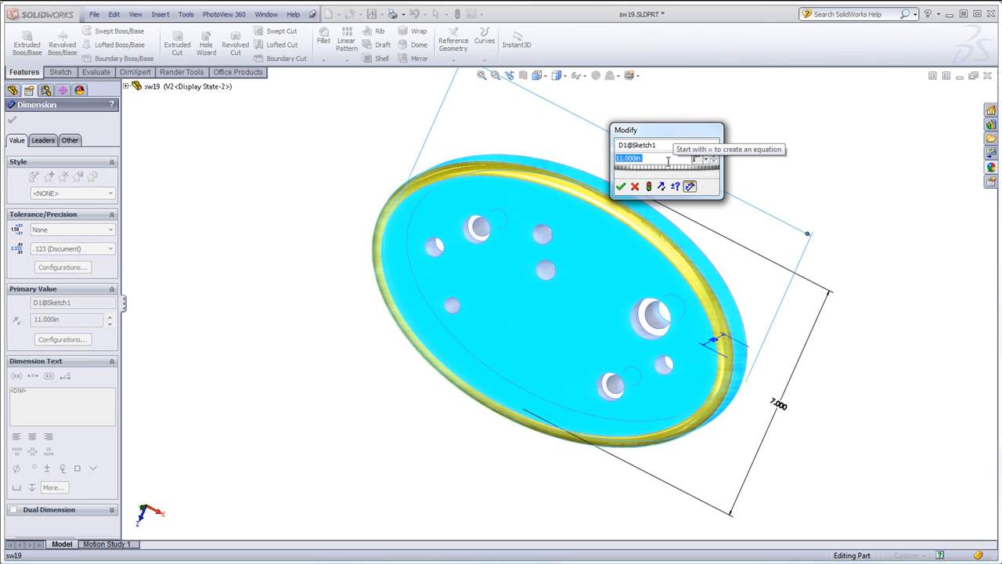
{"action": "type", "text": "14"}
{"action": "key", "text": "Return"}
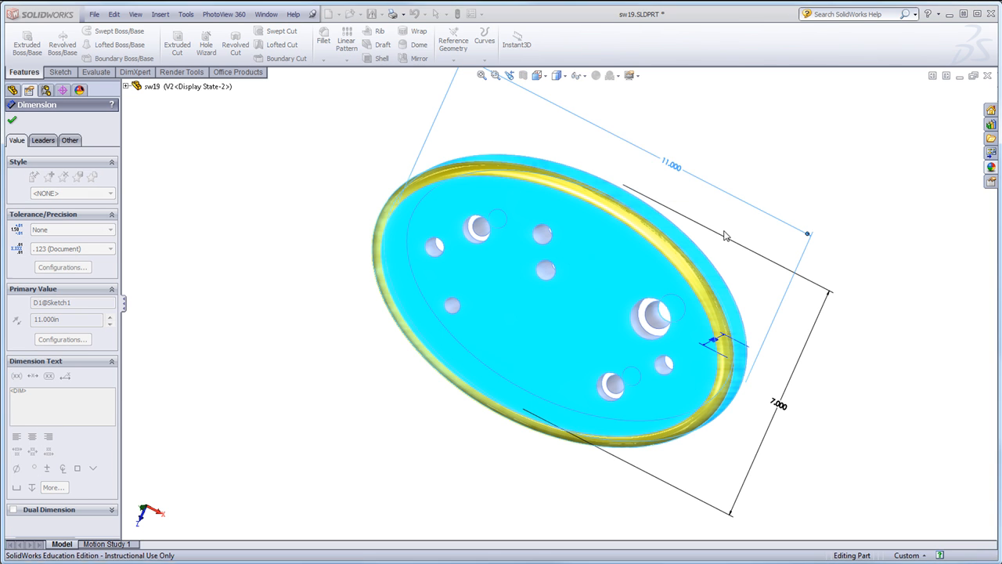
Set the ellipse's short-axis dimension, D2@Sketch1, to 11 in.
{"action": "double_click", "coordinate": [779, 405]}
{"action": "type", "text": "11"}
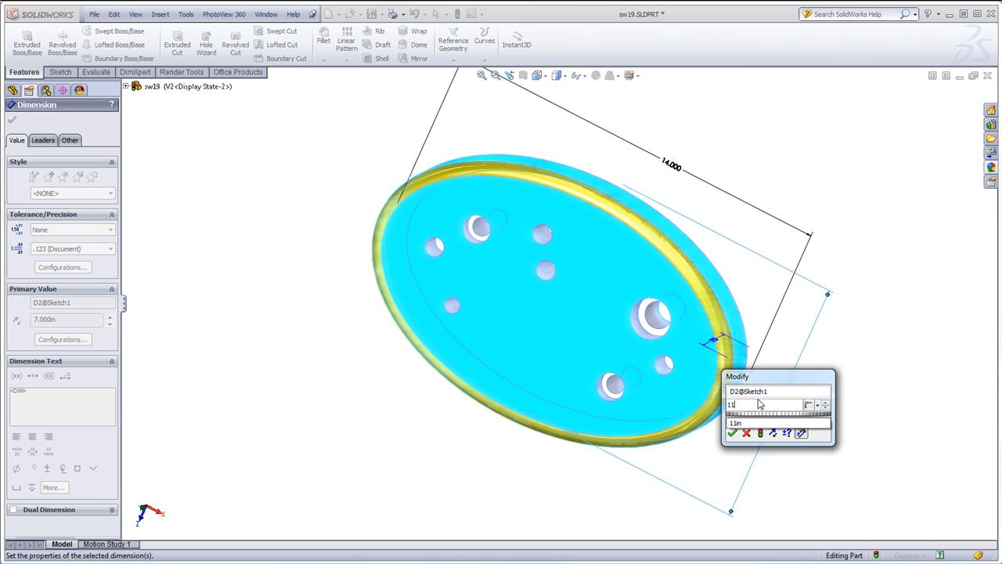
{"action": "key", "text": "Return"}
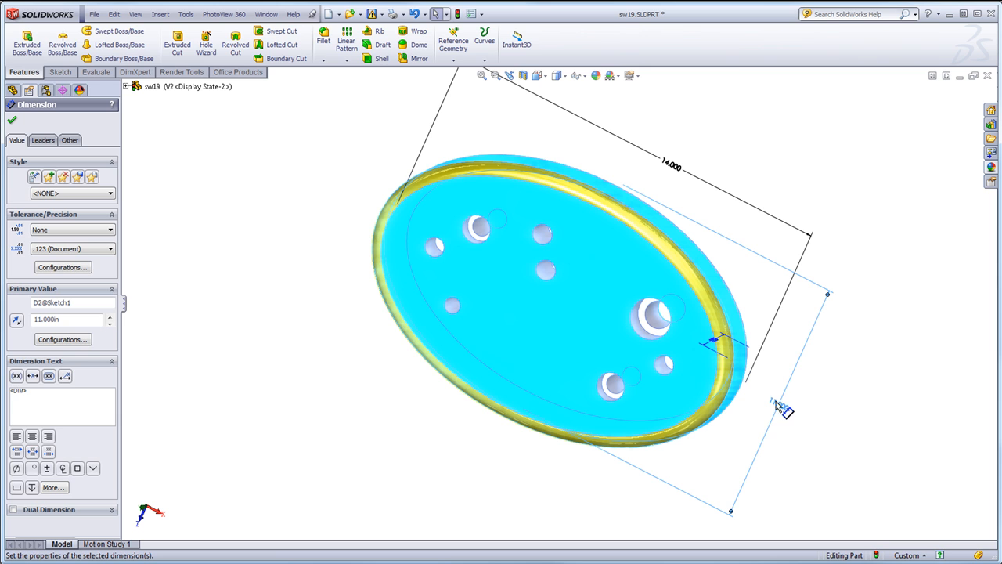
{"action": "double_click", "coordinate": [777, 404]}
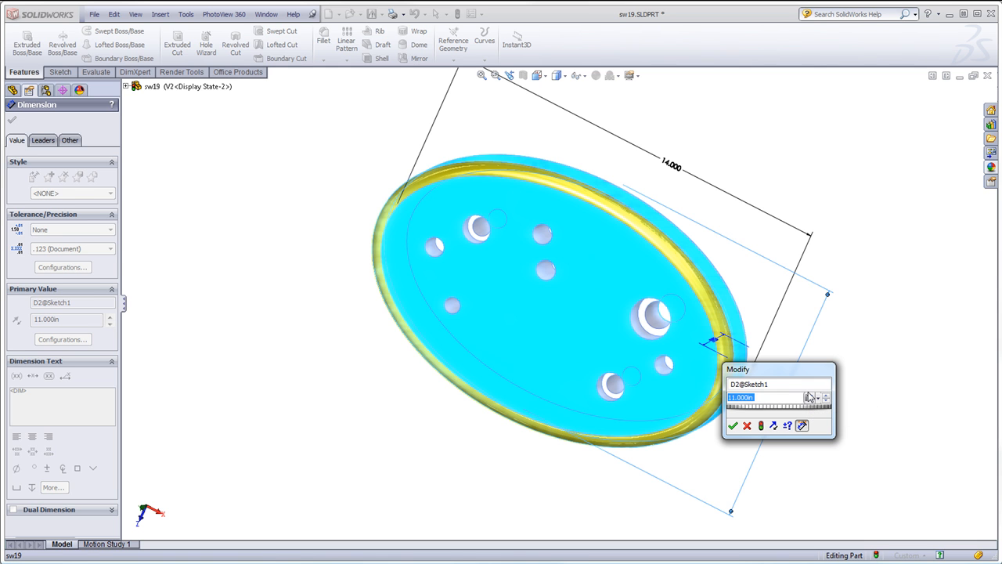
{"action": "middle_click_drag", "start_coordinate": [861, 329], "coordinate": [810, 355]}
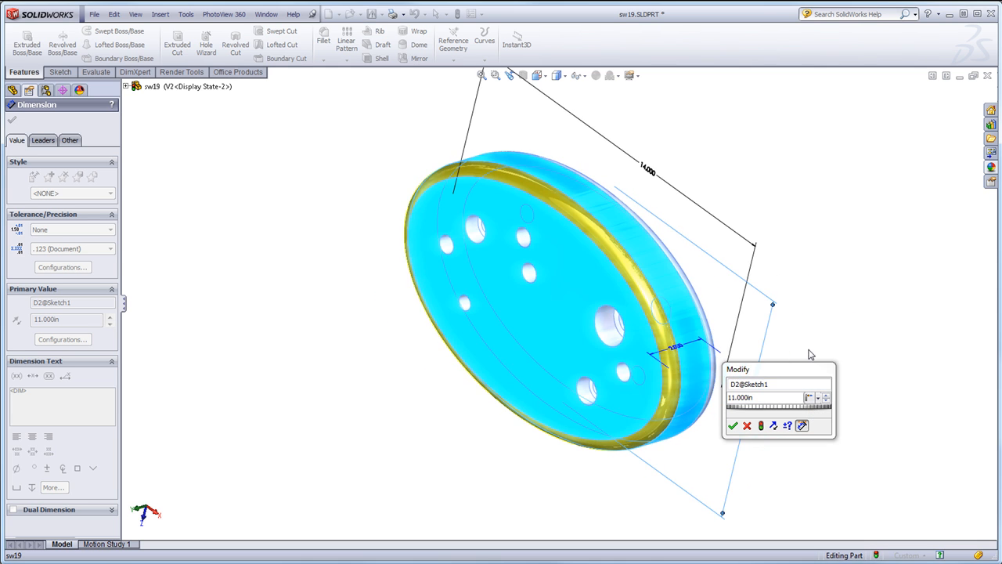
{"action": "left_click", "coordinate": [733, 425]}
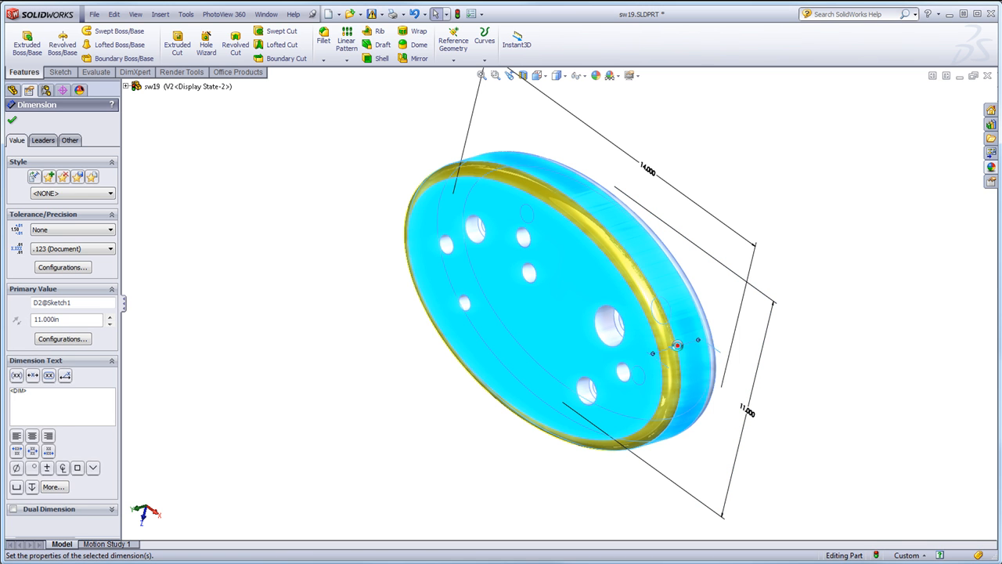
Set the Base-Extrude depth, D1@Base-Extrude, to 3 in for this configuration only and rebuild the part.
{"action": "double_click", "coordinate": [677, 348]}
{"action": "type", "text": "3"}
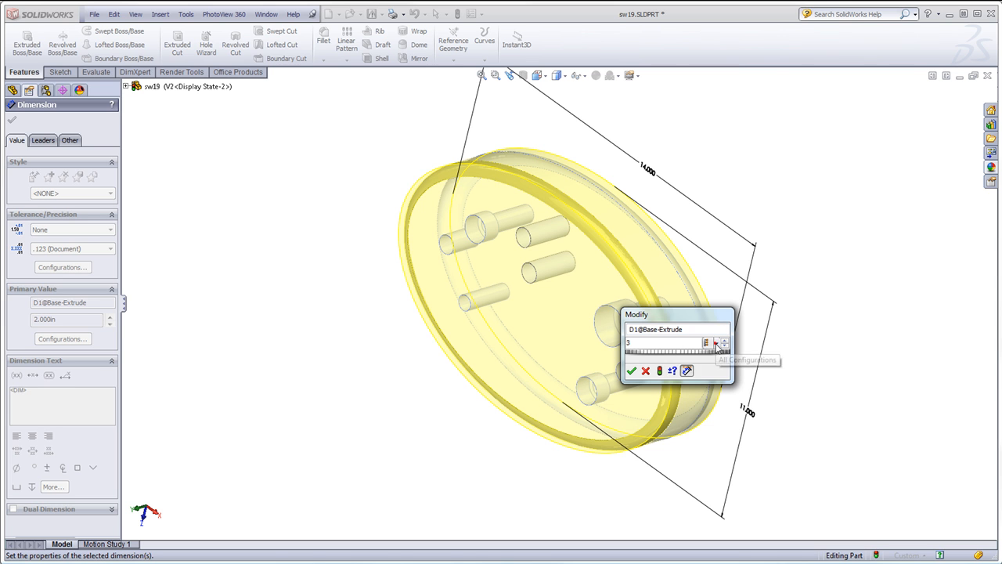
{"action": "left_click", "coordinate": [716, 343]}
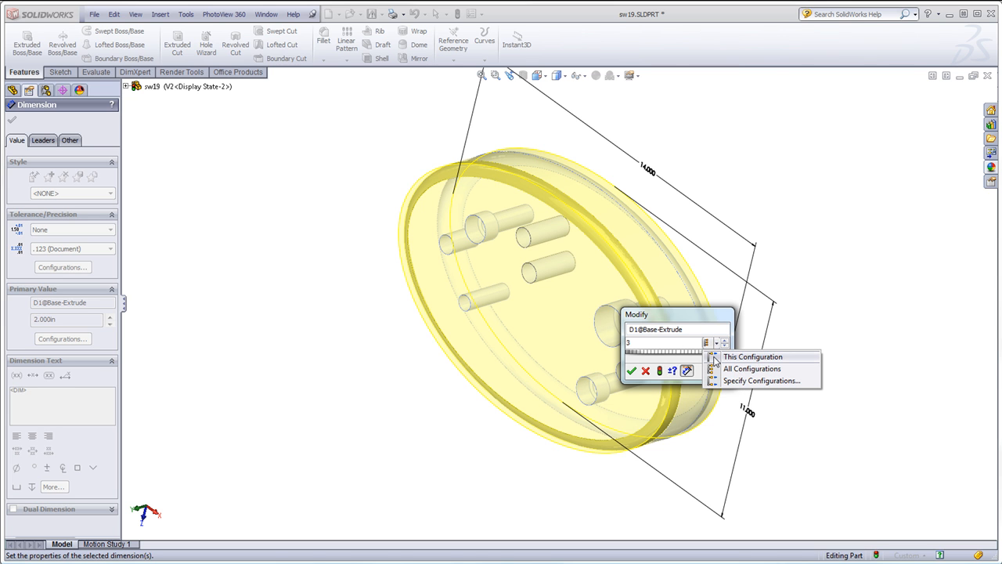
{"action": "left_click", "coordinate": [715, 357]}
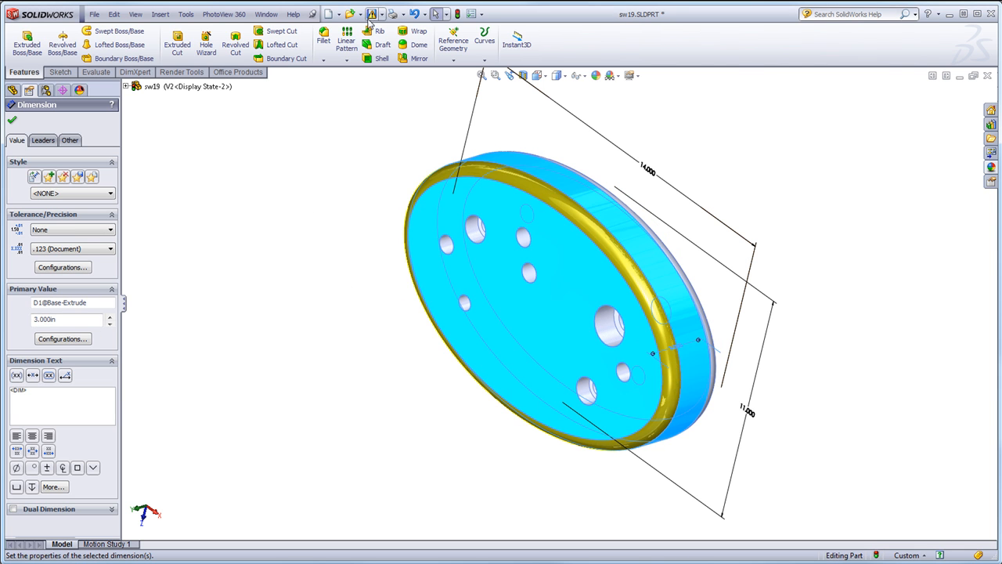
{"action": "left_click", "coordinate": [458, 14]}
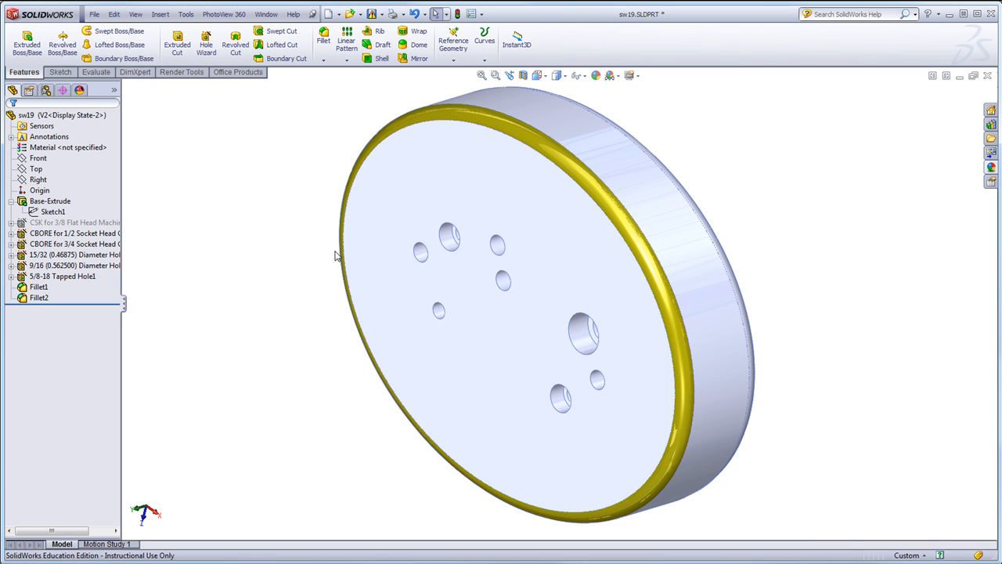
Redisplay the Base-Extrude dimensions to check the base size in V2, and return to the trimetric view.
{"action": "left_click", "coordinate": [46, 202]}
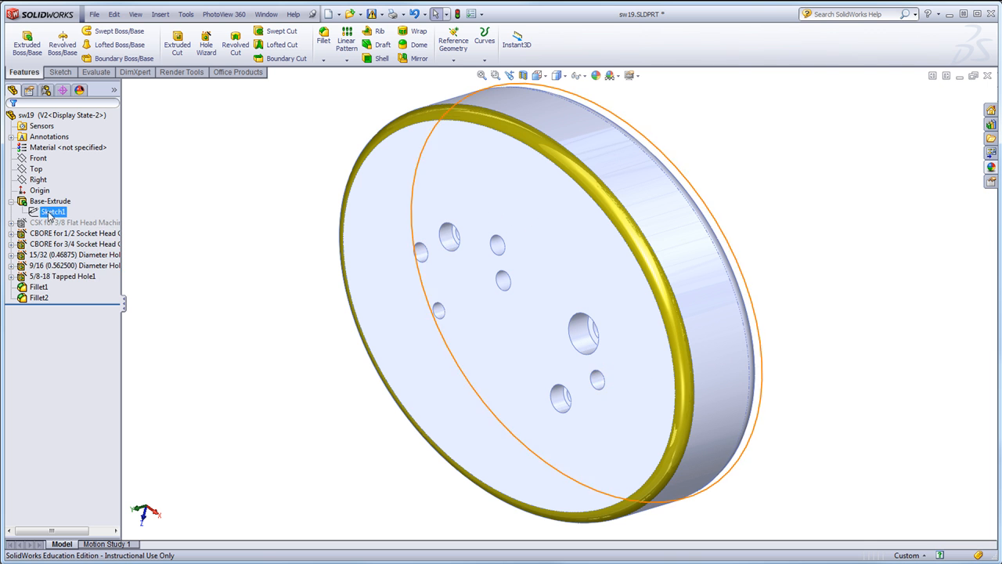
{"action": "double_click", "coordinate": [45, 202]}
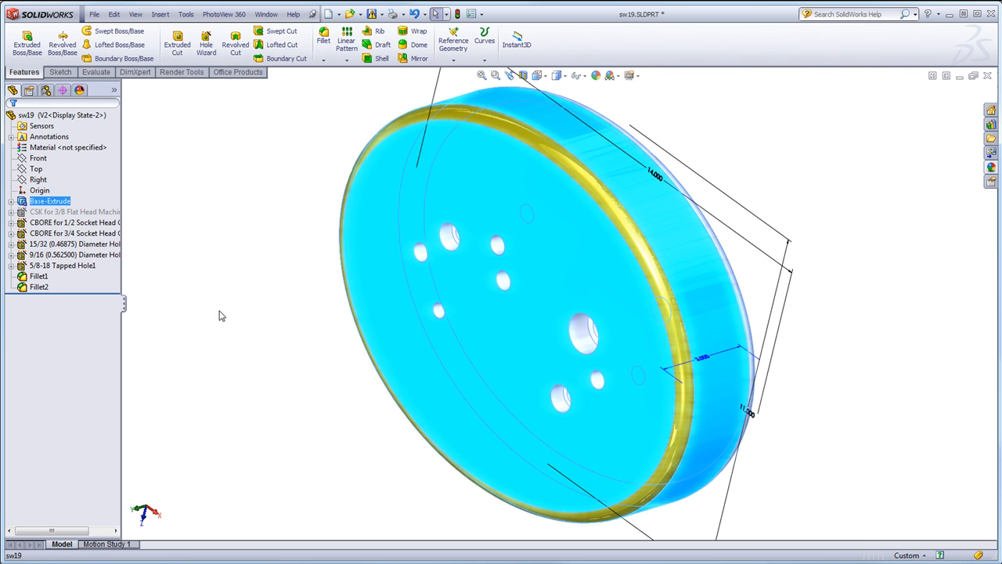
{"action": "middle_click_drag", "start_coordinate": [231, 321], "coordinate": [262, 274]}
{"action": "left_click", "coordinate": [67, 267]}
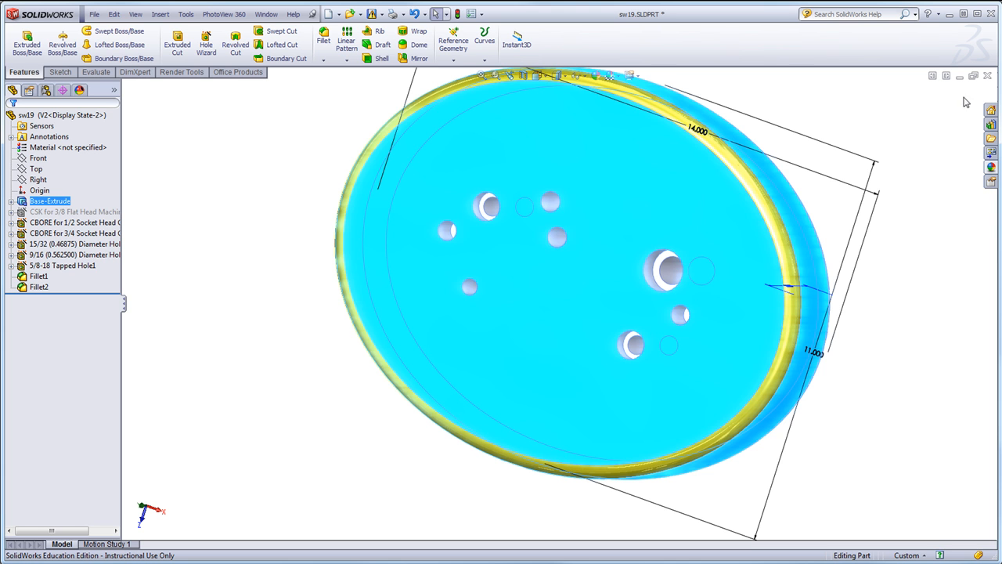
{"action": "left_click", "coordinate": [212, 171]}
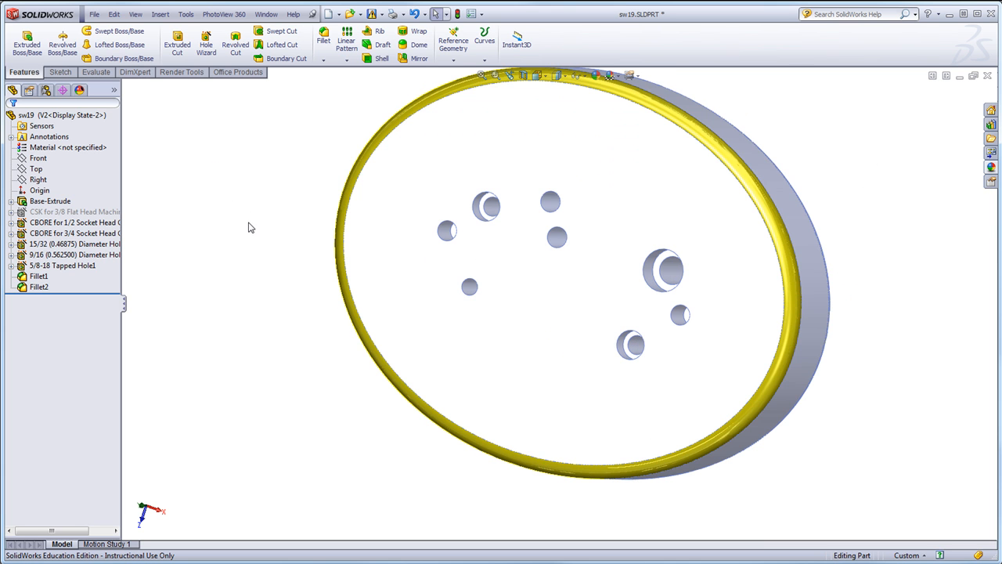
{"action": "key", "text": "ctrl+7"}
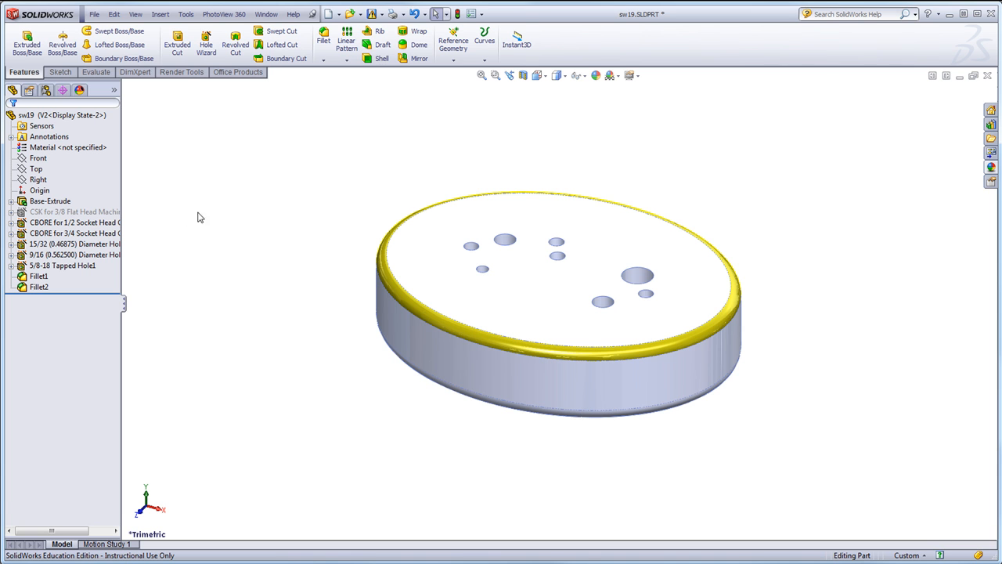
Activate the V1, V1 No Holes, V2 and V2 No Holes configurations in turn to compare their base sizes.
{"action": "left_click", "coordinate": [46, 91]}
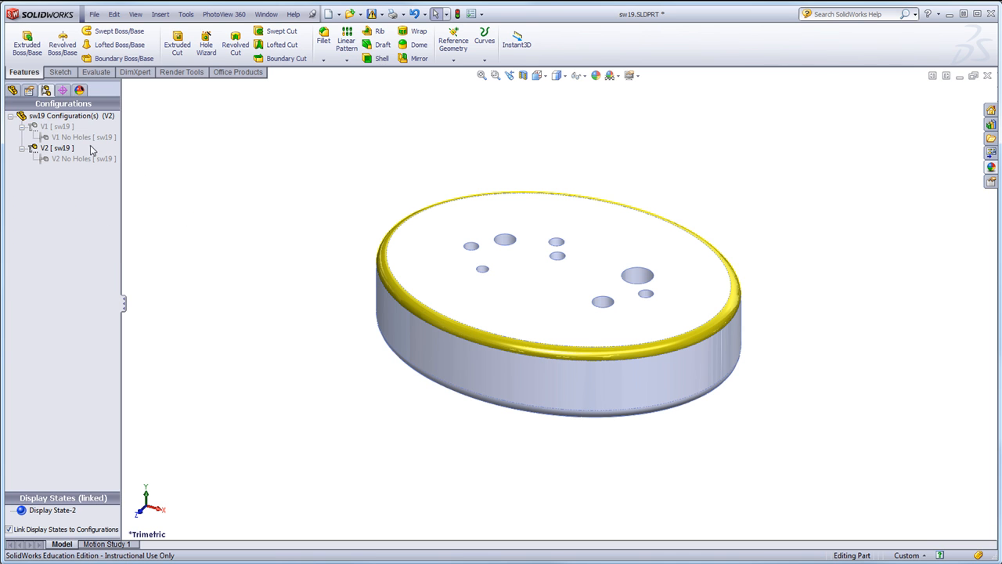
{"action": "left_click", "coordinate": [53, 128]}
{"action": "double_click", "coordinate": [46, 128]}
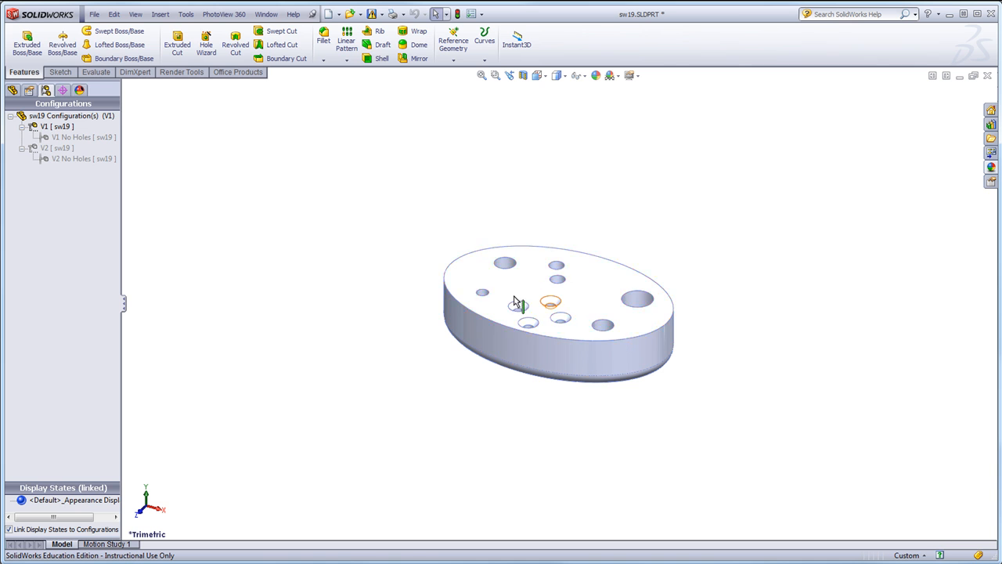
{"action": "double_click", "coordinate": [76, 139]}
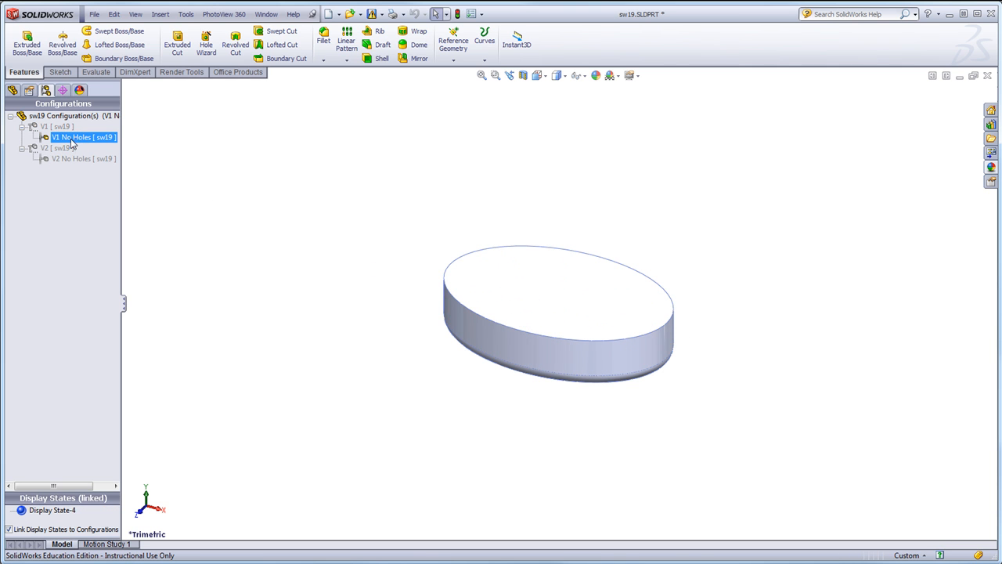
{"action": "left_click", "coordinate": [45, 150]}
{"action": "double_click", "coordinate": [46, 149]}
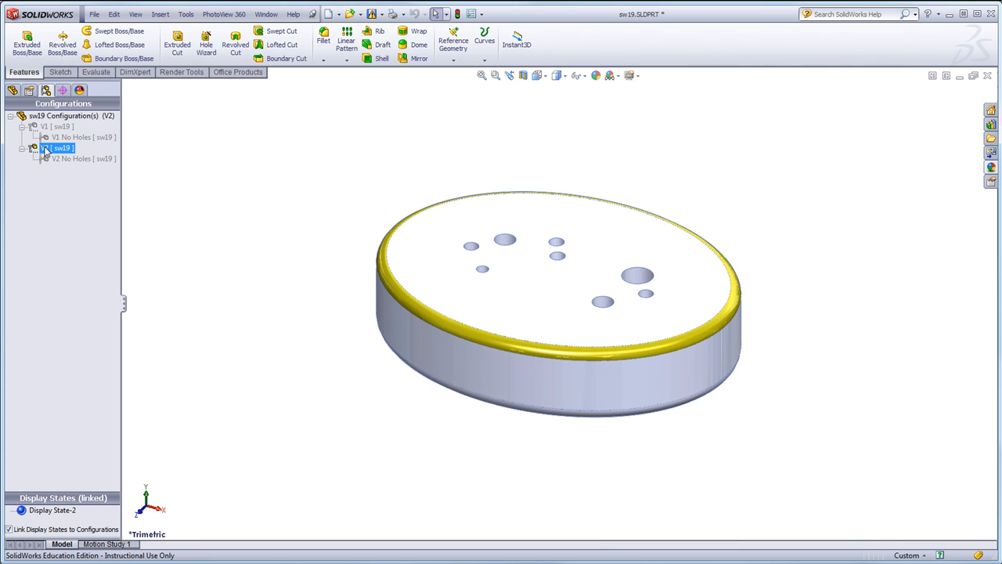
{"action": "left_click", "coordinate": [54, 160]}
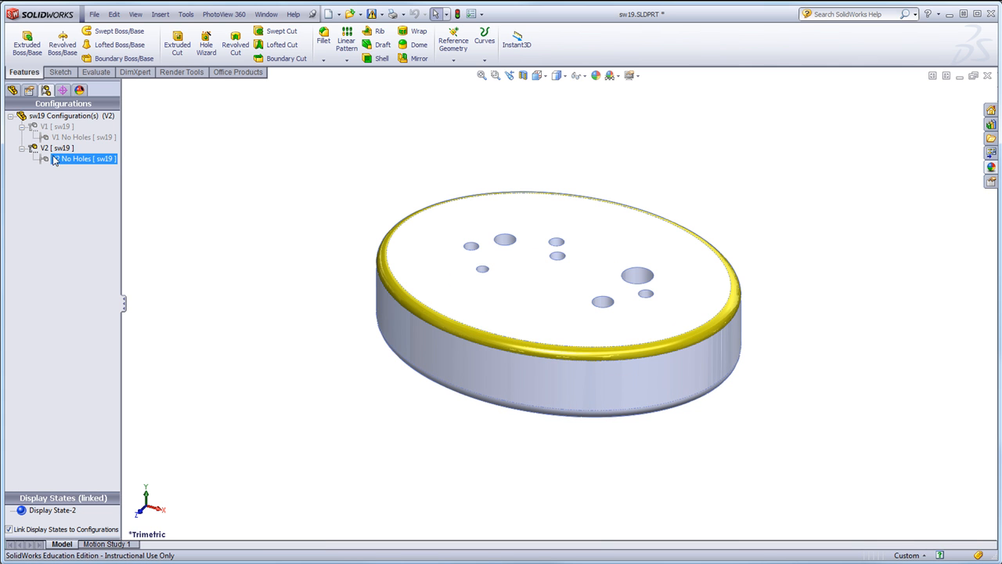
{"action": "double_click", "coordinate": [57, 160]}
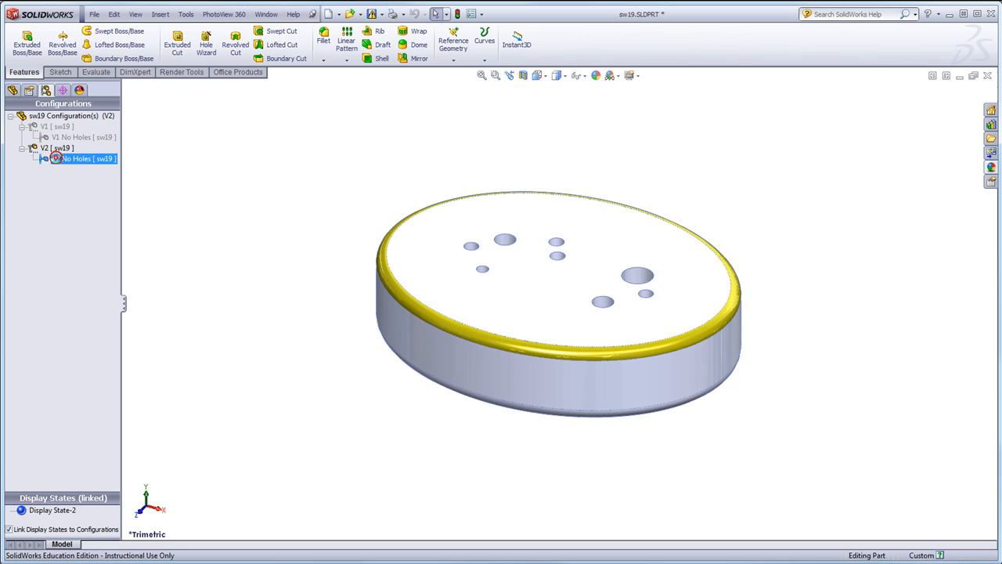